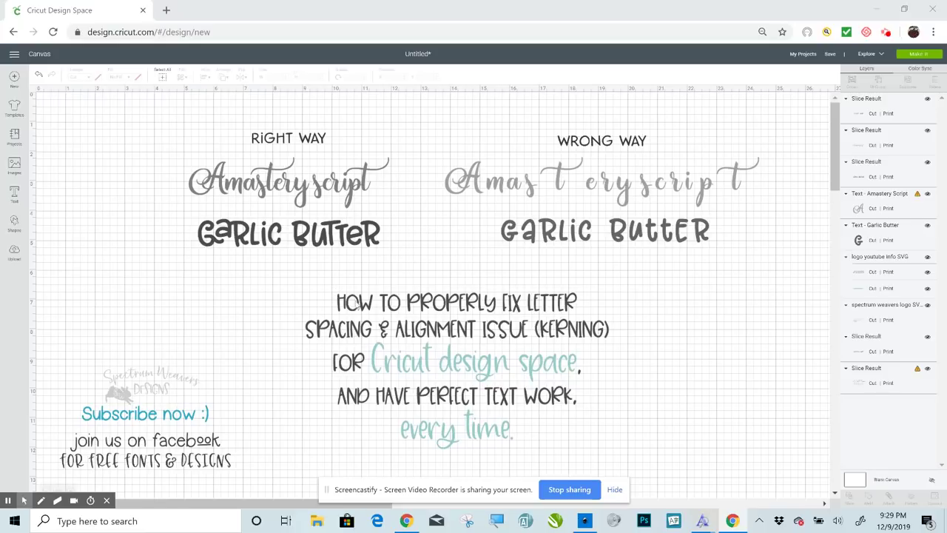
- Drag the 'How to properly fix letter spacing' heading group down to the canvas's lower right
{"action": "left_click_drag", "start_coordinate": [383, 308], "coordinate": [586, 329]}
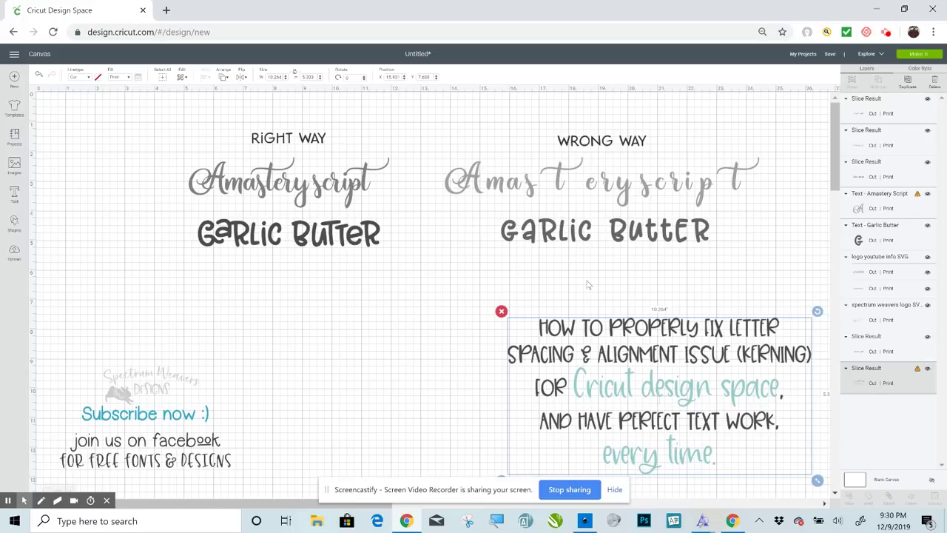
- Lower the left Garlic Butter and stack the wrong-way Garlic Butter beneath it to compare
{"action": "left_click", "coordinate": [240, 248]}
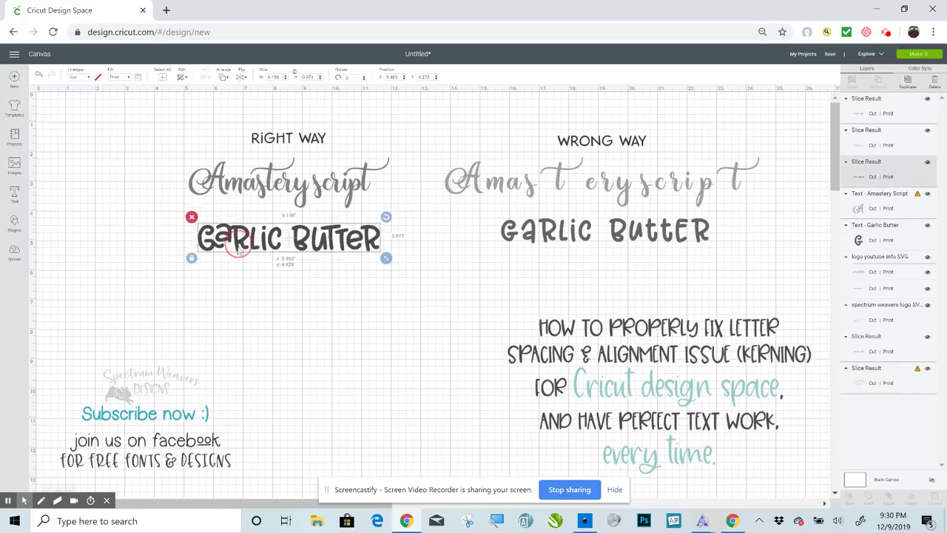
{"action": "left_click_drag", "start_coordinate": [240, 248], "coordinate": [233, 271]}
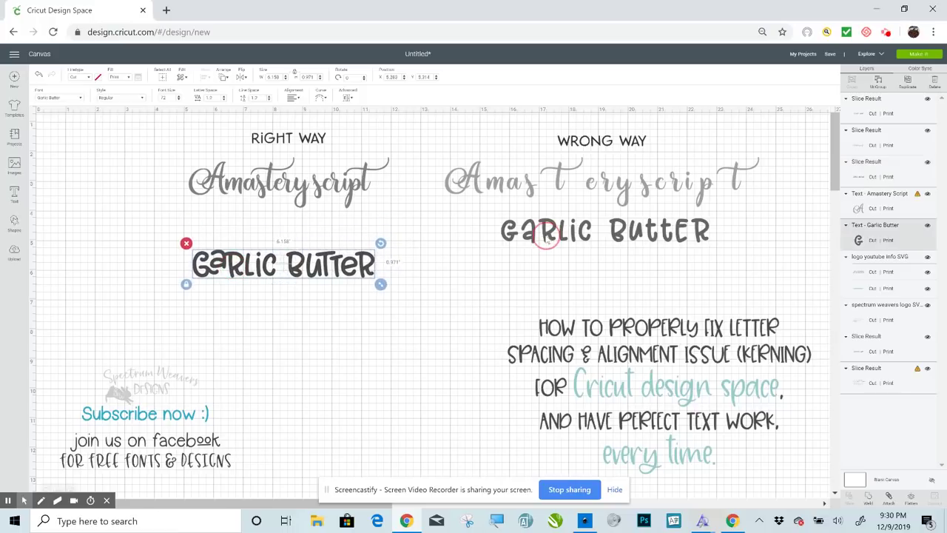
{"action": "left_click_drag", "start_coordinate": [546, 234], "coordinate": [220, 314]}
{"action": "left_click", "coordinate": [437, 303]}
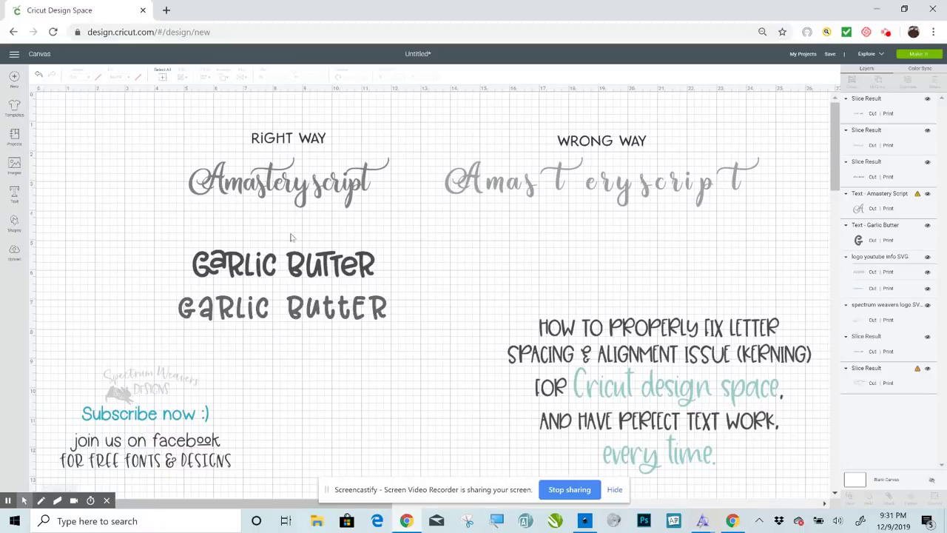
- Line up the two Garlic Butter texts side by side and gather both Amastery scripts on the left
{"action": "left_click_drag", "start_coordinate": [290, 315], "coordinate": [669, 257]}
{"action": "left_click_drag", "start_coordinate": [314, 275], "coordinate": [296, 240]}
{"action": "left_click_drag", "start_coordinate": [554, 259], "coordinate": [547, 231]}
{"action": "left_click_drag", "start_coordinate": [273, 158], "coordinate": [323, 274]}
{"action": "left_click_drag", "start_coordinate": [301, 231], "coordinate": [301, 201]}
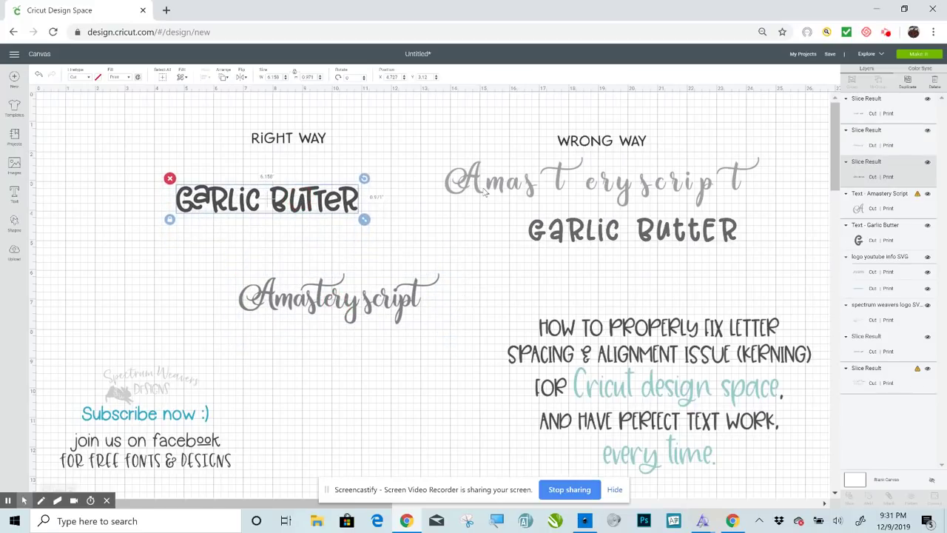
{"action": "left_click_drag", "start_coordinate": [475, 189], "coordinate": [213, 254]}
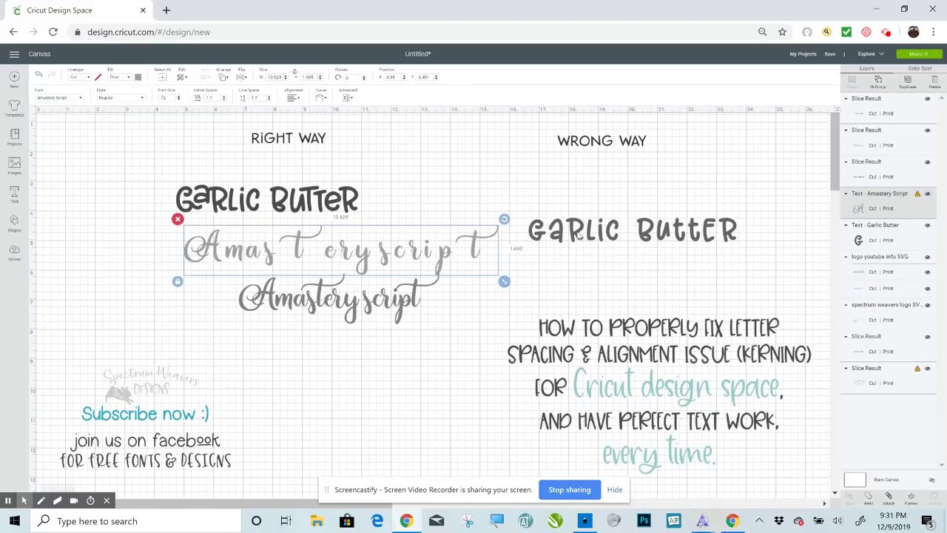
{"action": "left_click_drag", "start_coordinate": [580, 235], "coordinate": [578, 178]}
- Set the left Garlic Butter under RIGHT WAY with Amasteryscript above the spaced-out copy
{"action": "left_click", "coordinate": [288, 206]}
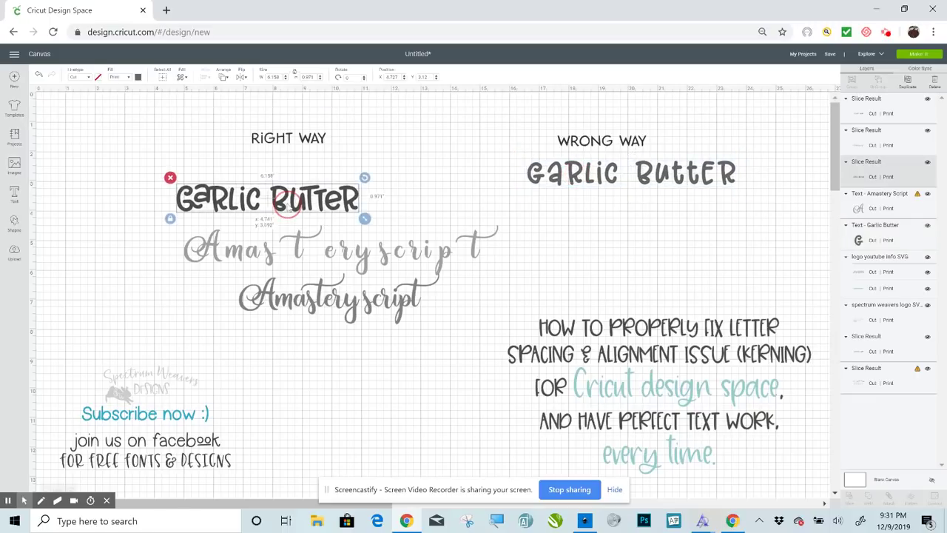
{"action": "left_click_drag", "start_coordinate": [288, 206], "coordinate": [288, 182]}
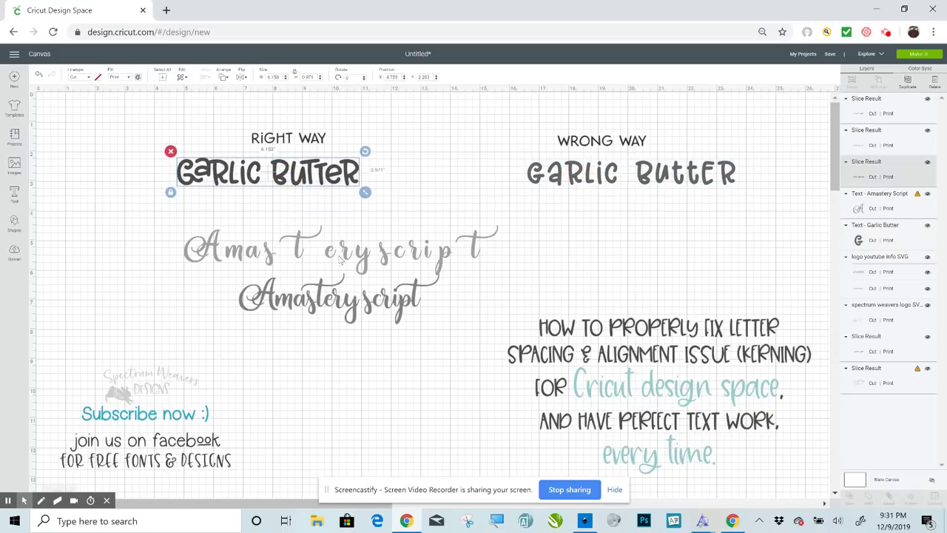
{"action": "left_click_drag", "start_coordinate": [355, 302], "coordinate": [344, 227]}
{"action": "left_click_drag", "start_coordinate": [357, 284], "coordinate": [336, 342]}
{"action": "left_click_drag", "start_coordinate": [348, 238], "coordinate": [343, 256]}
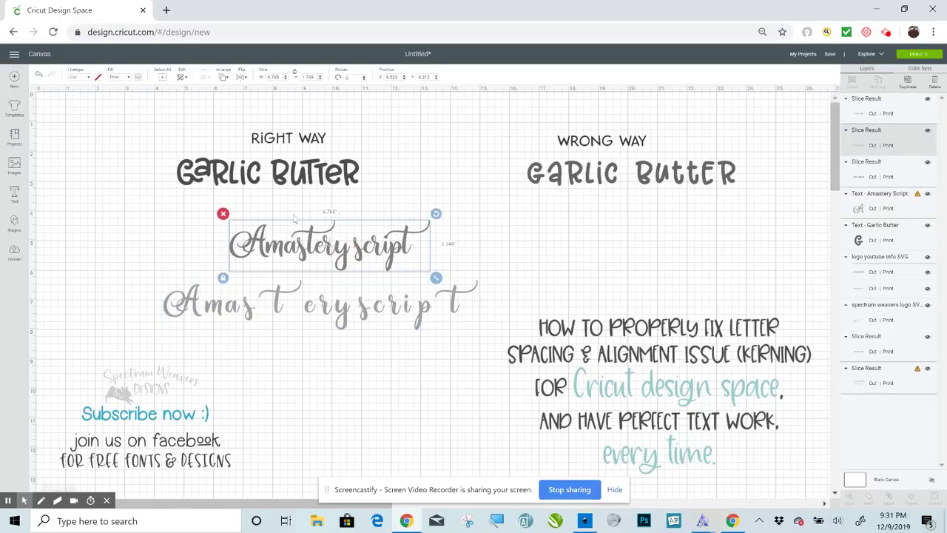
{"action": "left_click", "coordinate": [342, 307]}
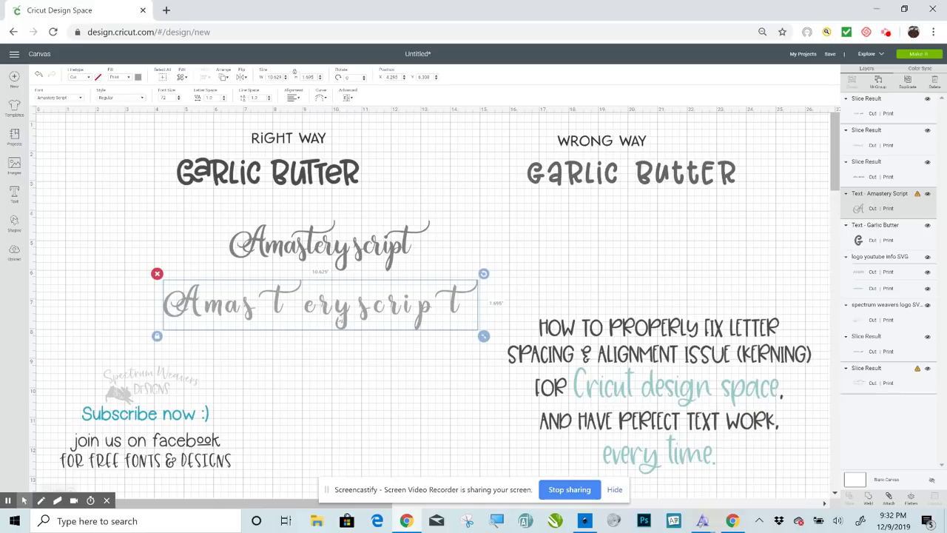
- Duplicate the spaced-out Amastery script and place the copy under the WRONG WAY Garlic Butter
{"action": "right_click", "coordinate": [339, 312]}
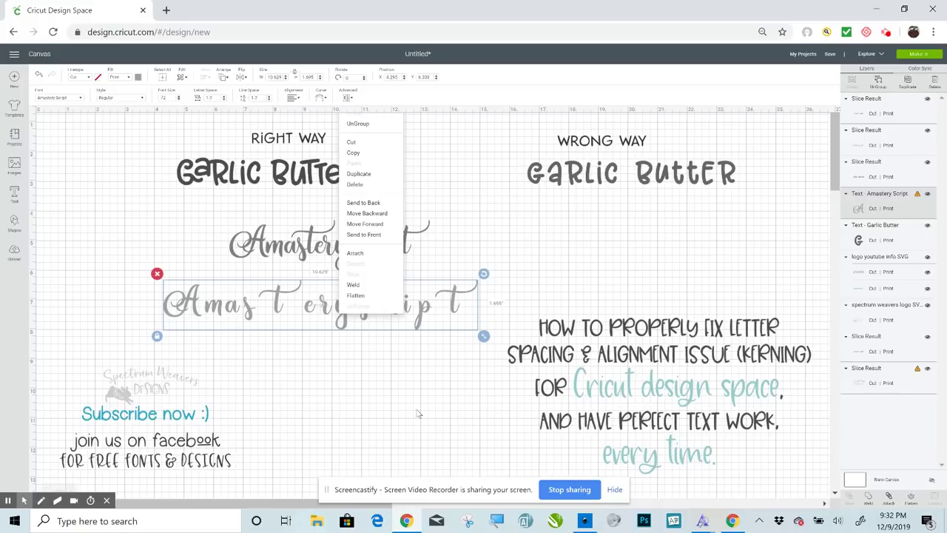
{"action": "left_click", "coordinate": [364, 390]}
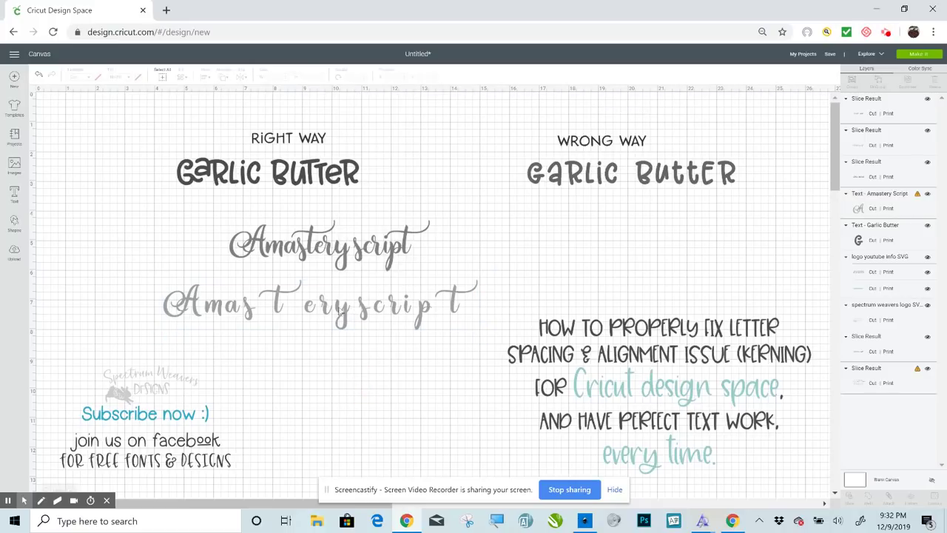
{"action": "left_click", "coordinate": [344, 314]}
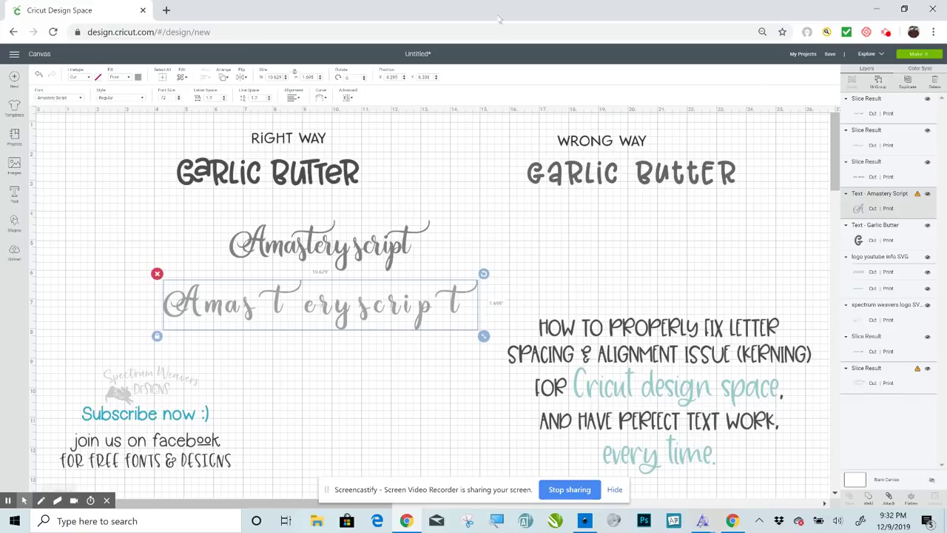
{"action": "left_click", "coordinate": [908, 80]}
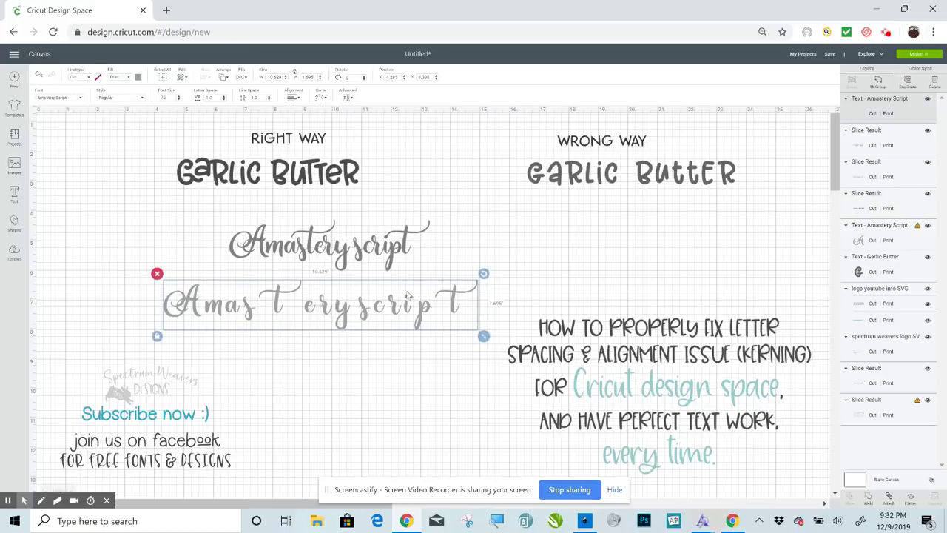
{"action": "left_click_drag", "start_coordinate": [376, 317], "coordinate": [704, 232]}
{"action": "left_click", "coordinate": [118, 298]}
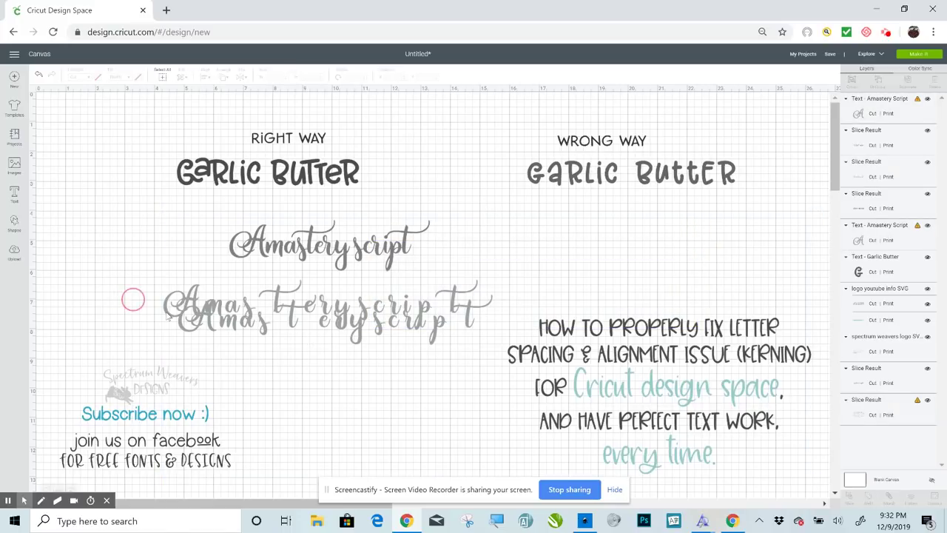
{"action": "left_click_drag", "start_coordinate": [200, 329], "coordinate": [556, 236]}
{"action": "left_click", "coordinate": [285, 316]}
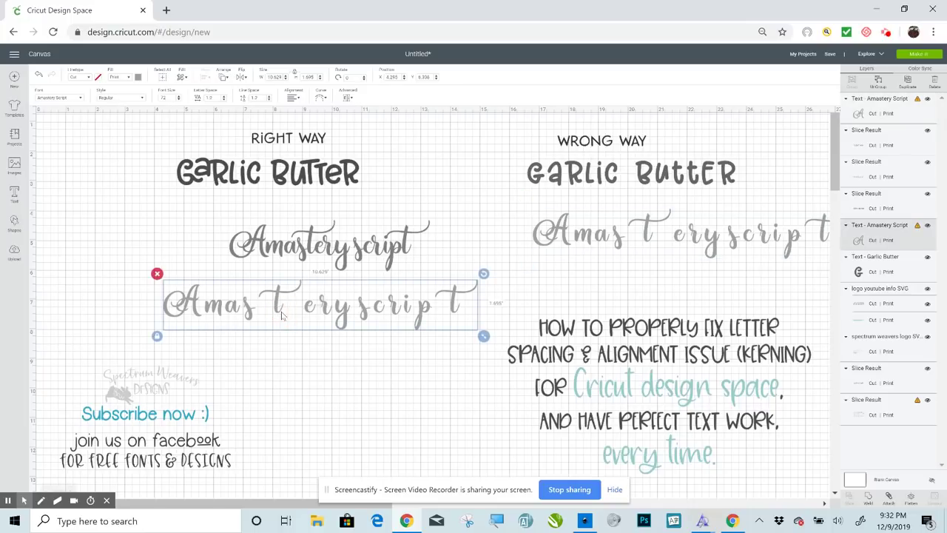
- Lower the lower-left script copy's letter spacing toward 0.5, then delete that copy
{"action": "left_click", "coordinate": [224, 101]}
{"action": "left_click", "coordinate": [224, 100]}
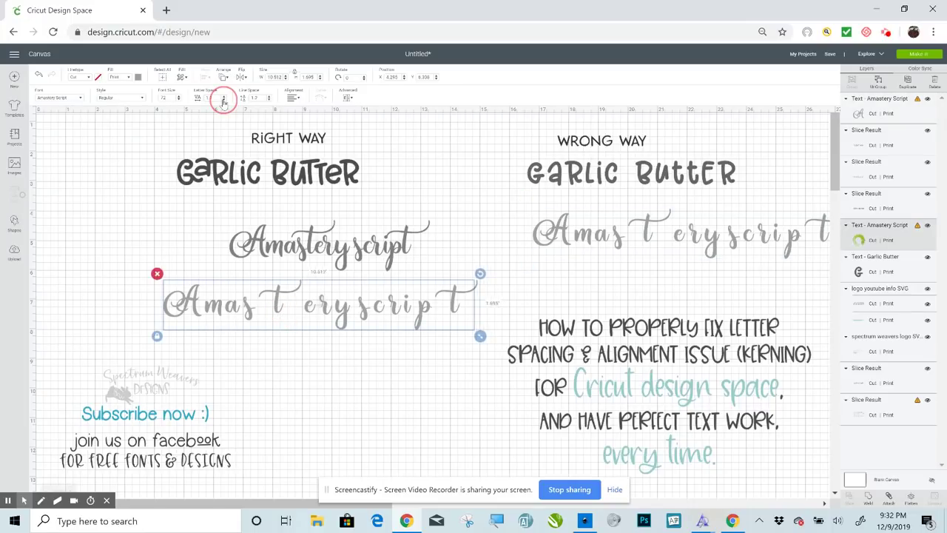
{"action": "left_click", "coordinate": [224, 100]}
{"action": "left_click", "coordinate": [224, 100]}
{"action": "left_click", "coordinate": [224, 100]}
{"action": "left_click", "coordinate": [224, 100]}
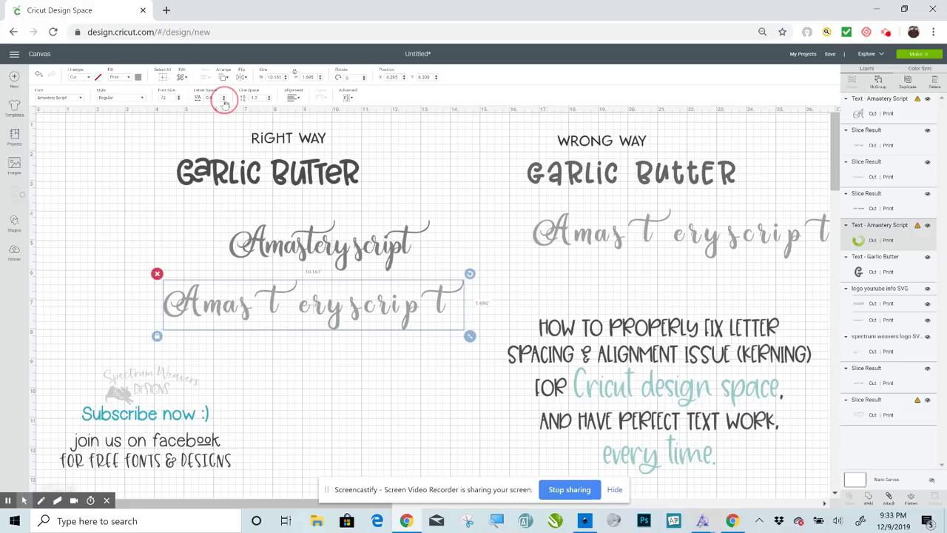
{"action": "left_click", "coordinate": [224, 102]}
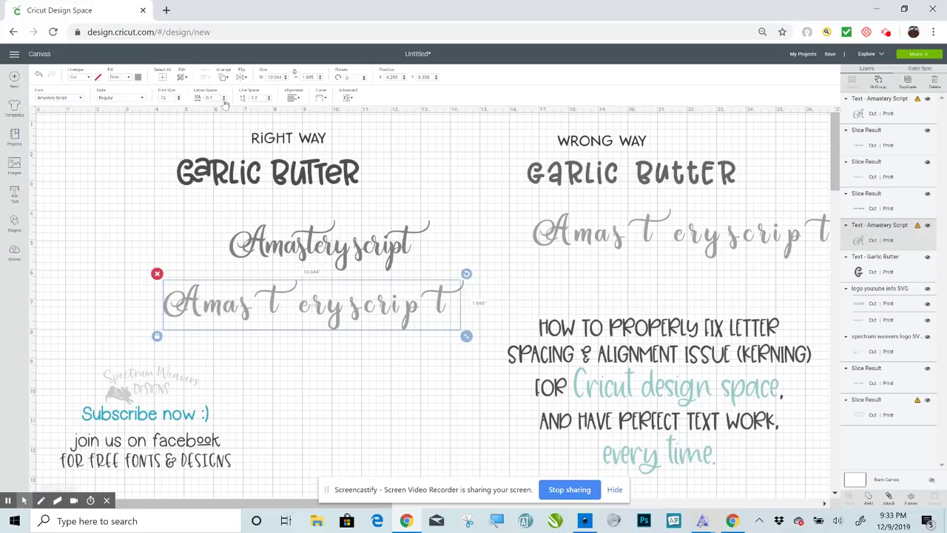
{"action": "left_click", "coordinate": [225, 102]}
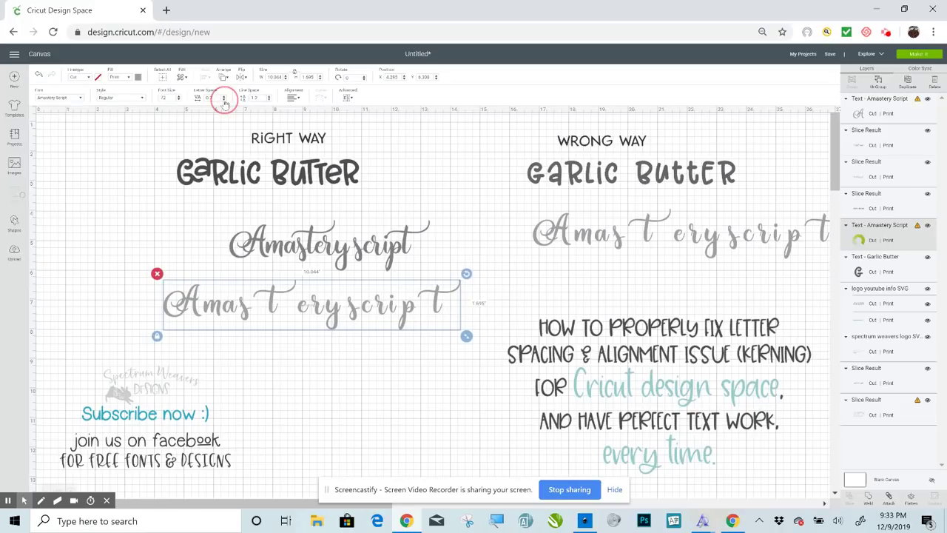
{"action": "left_click", "coordinate": [225, 102]}
{"action": "left_click", "coordinate": [225, 102]}
{"action": "left_click", "coordinate": [224, 102]}
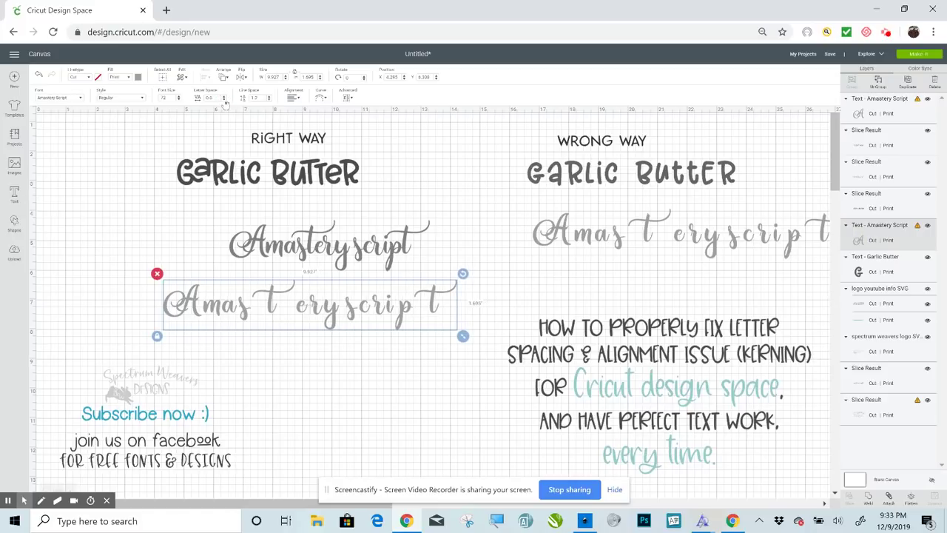
{"action": "left_click", "coordinate": [224, 102]}
{"action": "left_click", "coordinate": [225, 102]}
{"action": "left_click", "coordinate": [225, 102]}
{"action": "left_click", "coordinate": [224, 103]}
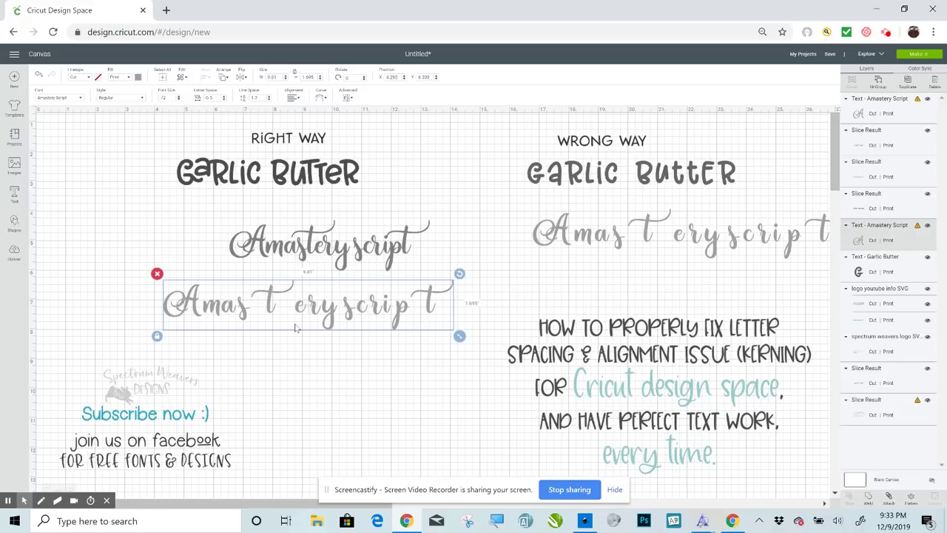
{"action": "key", "text": "Delete"}
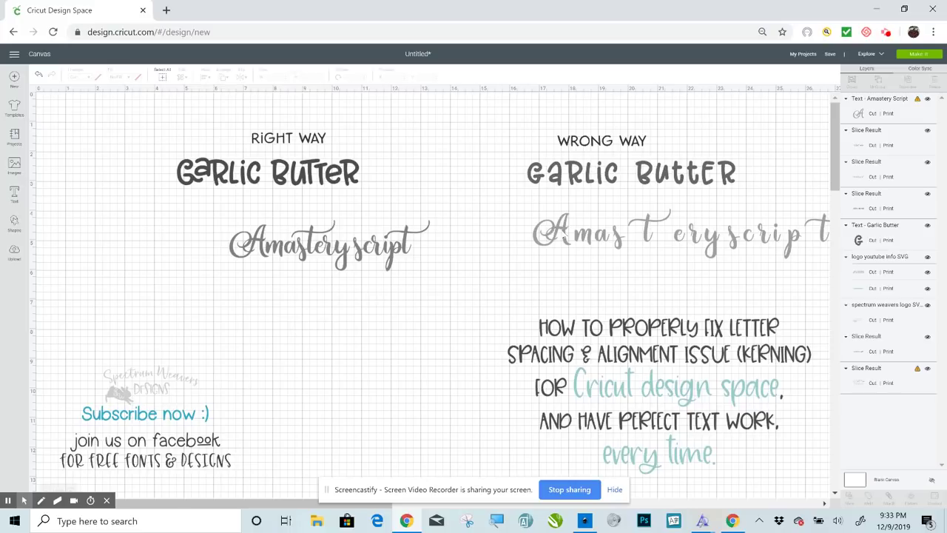
- Place the spaced-out script below Amasteryscript and ungroup it into separate letters
{"action": "left_click_drag", "start_coordinate": [562, 236], "coordinate": [141, 338]}
{"action": "right_click", "coordinate": [242, 324]}
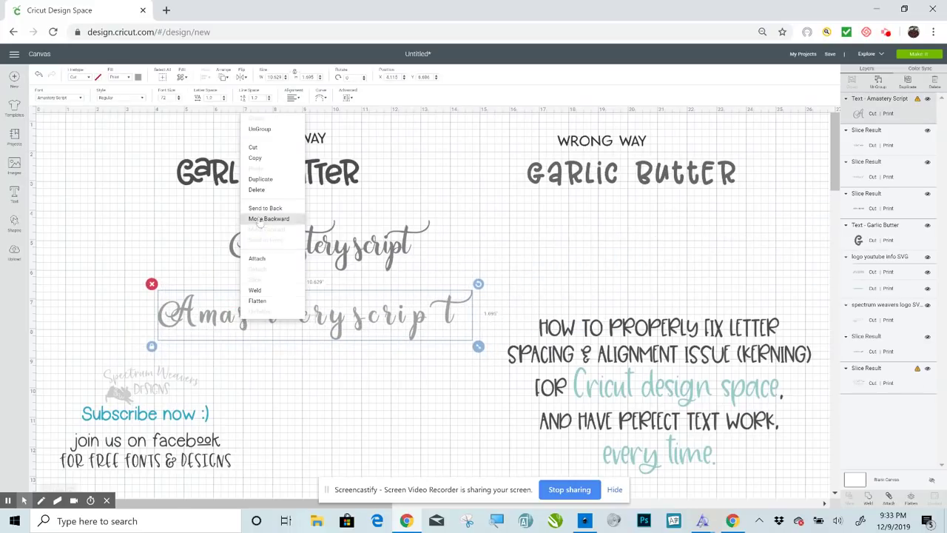
{"action": "left_click", "coordinate": [271, 145]}
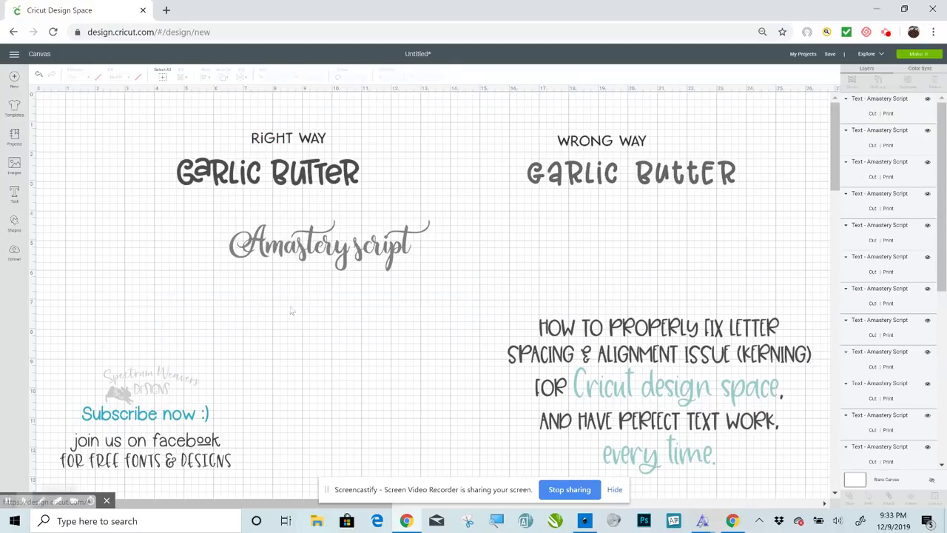
{"action": "key", "text": "ctrl+v"}
{"action": "left_click", "coordinate": [262, 347]}
- Bring the loose s and T letters together to close the first gap
{"action": "left_click", "coordinate": [232, 320]}
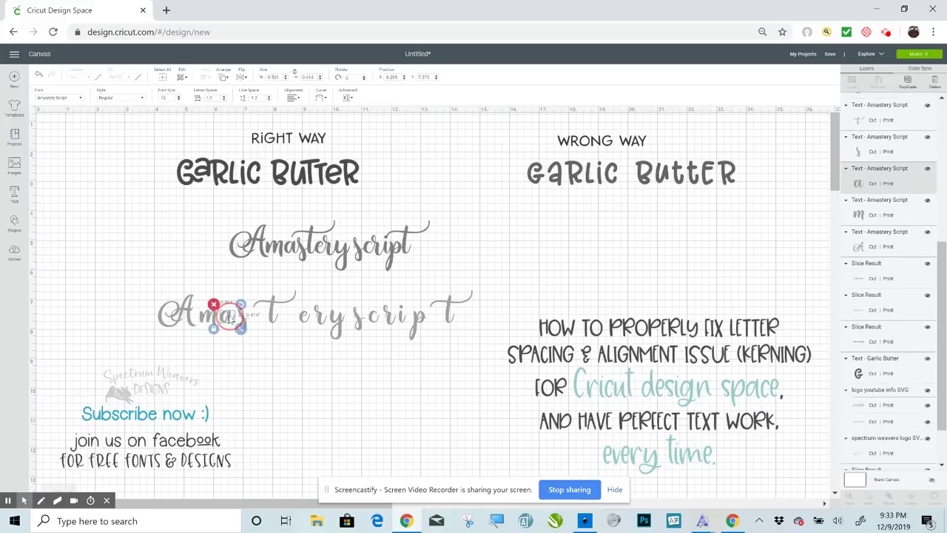
{"action": "mouse_move", "coordinate": [229, 317]}
{"action": "left_mouse_down"}
{"action": "mouse_move", "coordinate": [245, 320]}
{"action": "mouse_move", "coordinate": [237, 324]}
{"action": "left_mouse_up"}
{"action": "left_click", "coordinate": [248, 375]}
{"action": "left_click", "coordinate": [247, 325]}
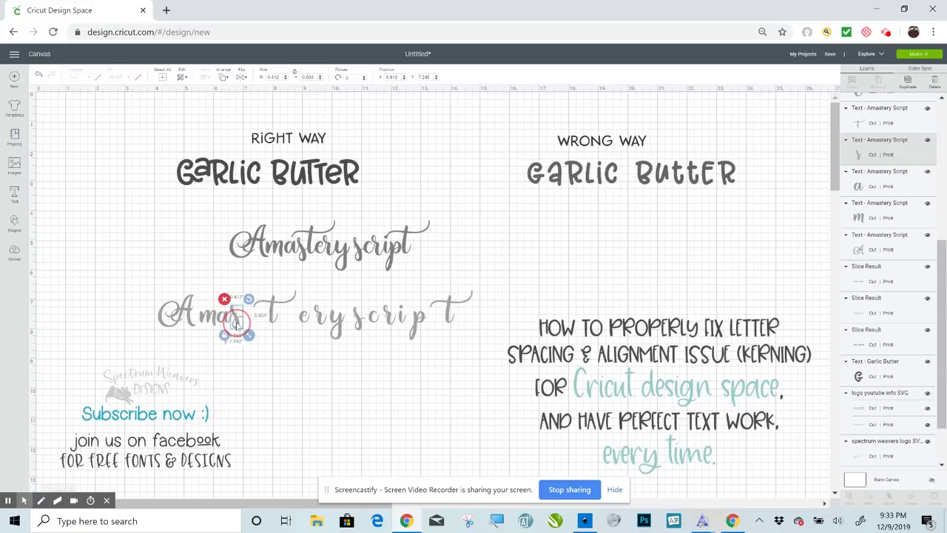
{"action": "left_click", "coordinate": [255, 359]}
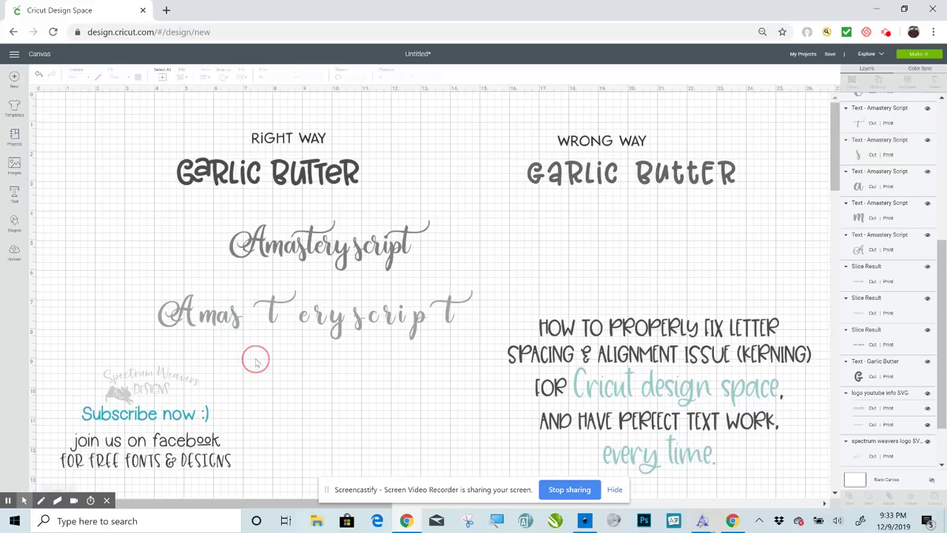
{"action": "left_click", "coordinate": [239, 322]}
{"action": "left_click", "coordinate": [293, 330]}
{"action": "left_click_drag", "start_coordinate": [271, 319], "coordinate": [241, 322]}
{"action": "left_click", "coordinate": [270, 358]}
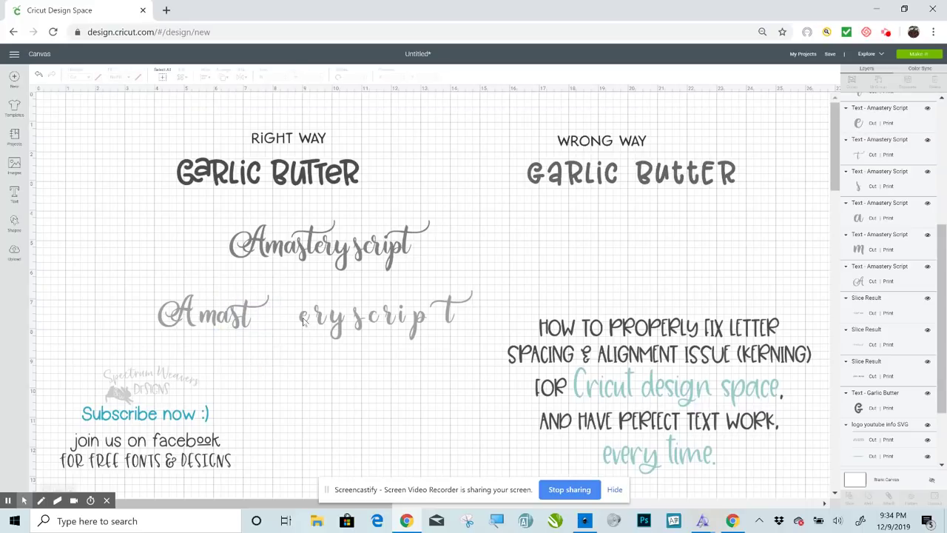
- Slide the e, r, y, s and c letters left so 'Amastery sc' reads without gaps
{"action": "left_click_drag", "start_coordinate": [303, 320], "coordinate": [251, 325]}
{"action": "left_click", "coordinate": [307, 359]}
{"action": "left_click_drag", "start_coordinate": [324, 325], "coordinate": [267, 329]}
{"action": "left_click", "coordinate": [302, 357]}
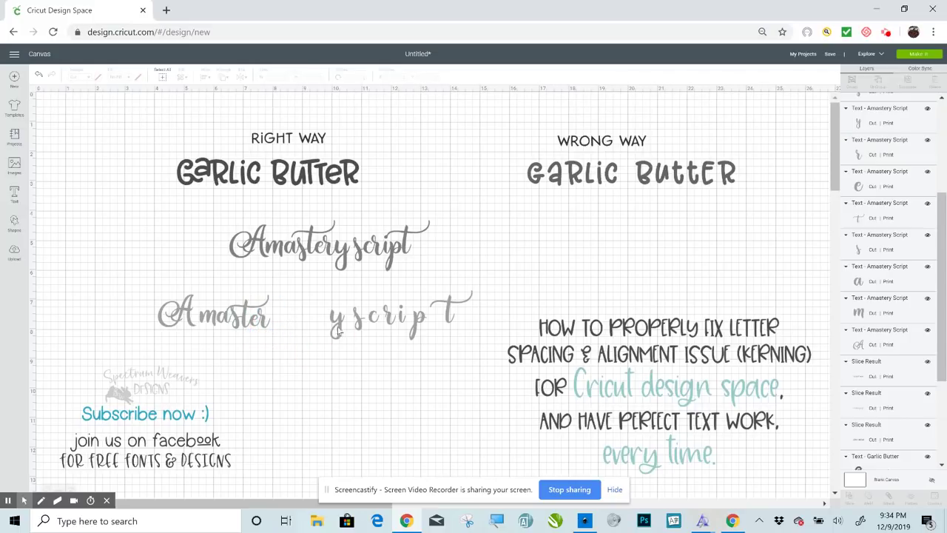
{"action": "left_click_drag", "start_coordinate": [340, 331], "coordinate": [238, 331]}
{"action": "left_click", "coordinate": [322, 370]}
{"action": "left_click_drag", "start_coordinate": [360, 327], "coordinate": [303, 325]}
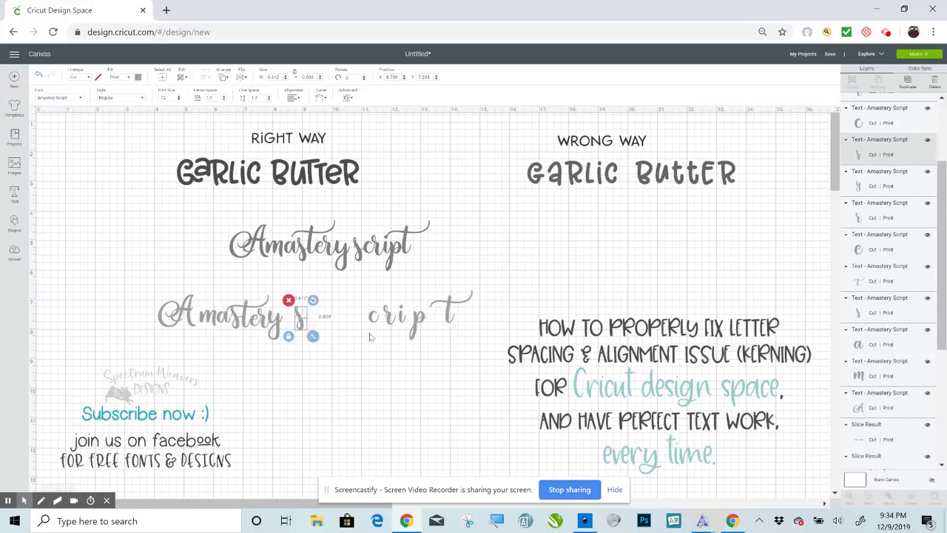
{"action": "left_click", "coordinate": [385, 360]}
{"action": "left_click_drag", "start_coordinate": [377, 324], "coordinate": [284, 331]}
{"action": "left_click", "coordinate": [369, 384]}
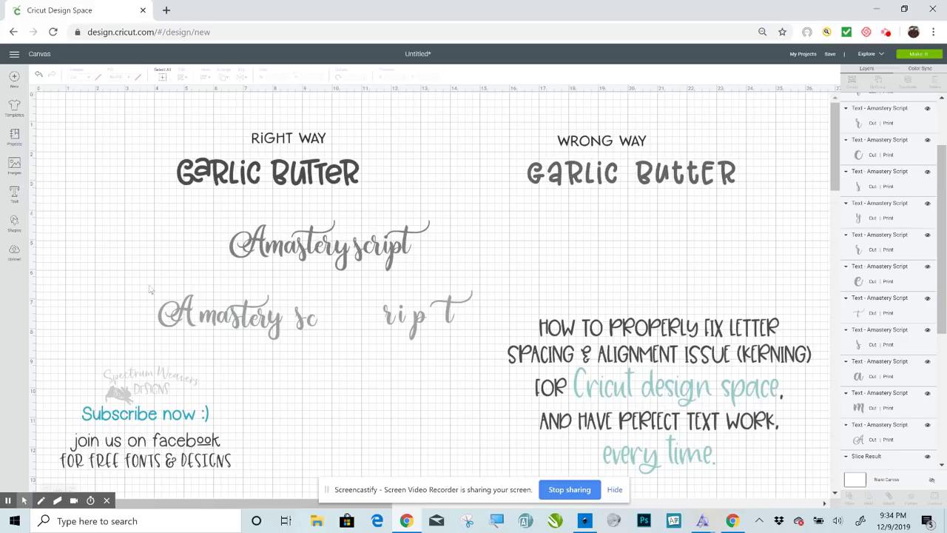
- Move the intact Amastery script up under the right-way Garlic Butter
{"action": "left_click_drag", "start_coordinate": [122, 343], "coordinate": [513, 277]}
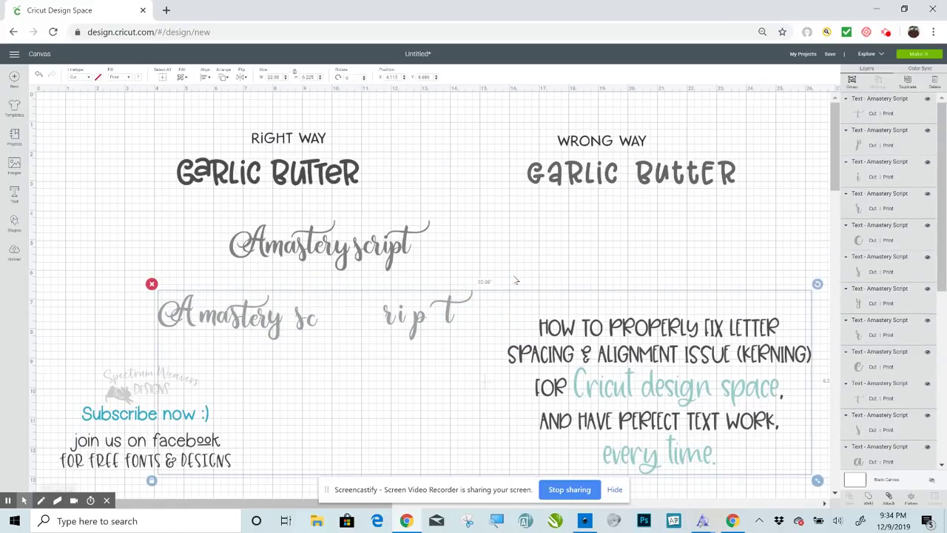
{"action": "left_click", "coordinate": [488, 243]}
{"action": "left_click_drag", "start_coordinate": [142, 271], "coordinate": [481, 353]}
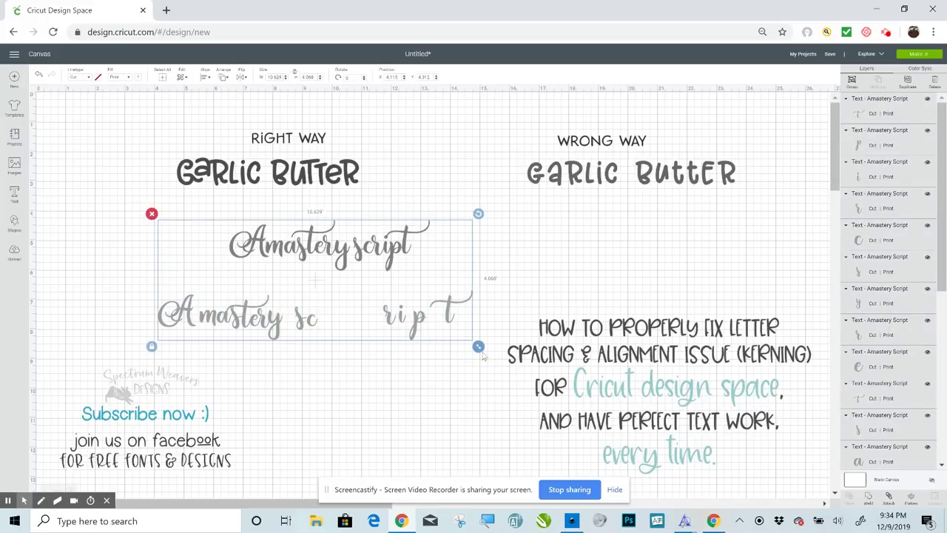
{"action": "left_click", "coordinate": [241, 381]}
{"action": "left_click_drag", "start_coordinate": [262, 254], "coordinate": [203, 221]}
{"action": "left_click", "coordinate": [280, 300]}
- Move the split Amastery letters under the wrong-way Garlic Butter, then switch to Inkscape
{"action": "left_click_drag", "start_coordinate": [123, 283], "coordinate": [462, 341]}
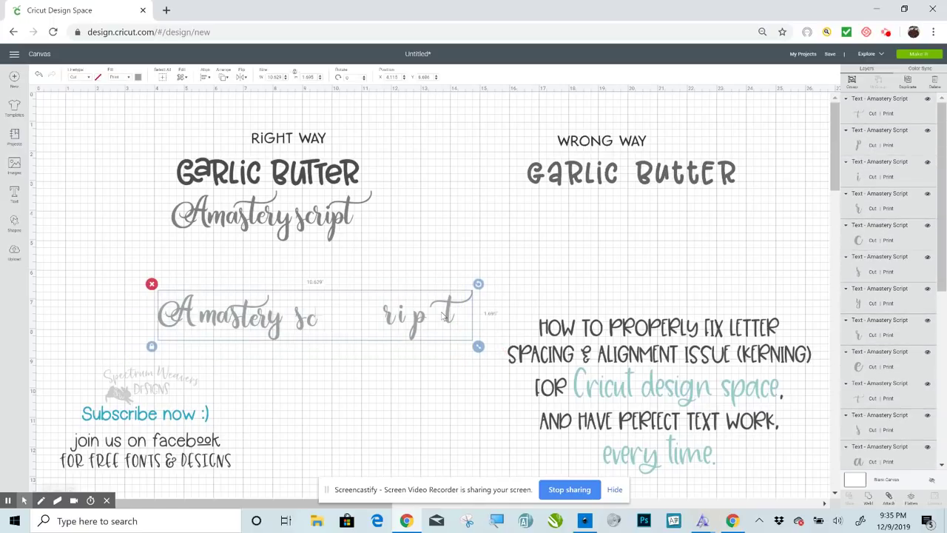
{"action": "left_click_drag", "start_coordinate": [476, 300], "coordinate": [778, 211]}
{"action": "left_click", "coordinate": [365, 366]}
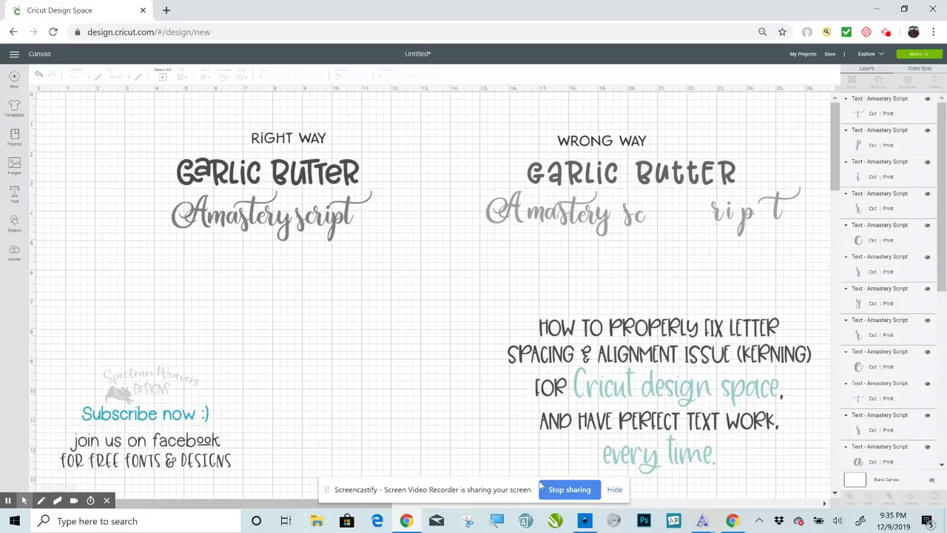
{"action": "left_click", "coordinate": [585, 521]}
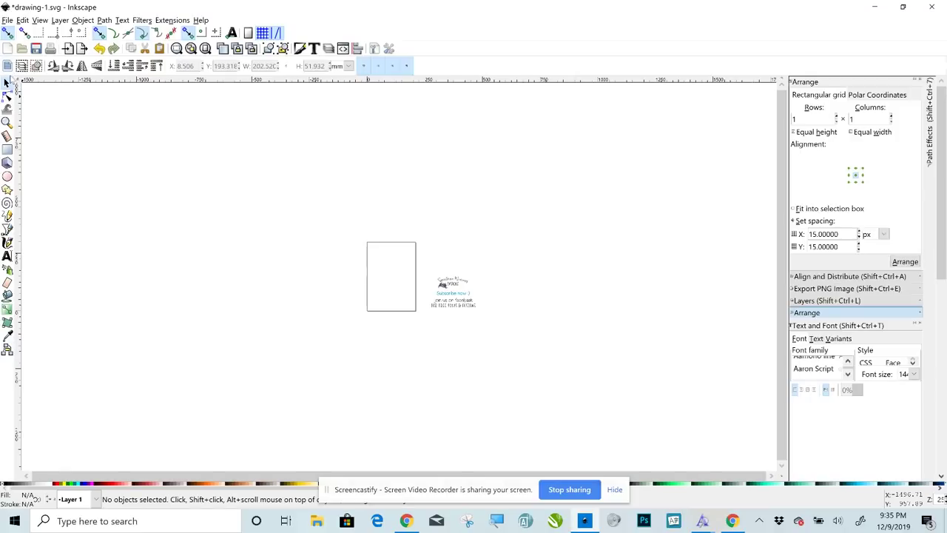
- Open Inkscape's Edit menu to reach Preferences
{"action": "left_click", "coordinate": [22, 20]}
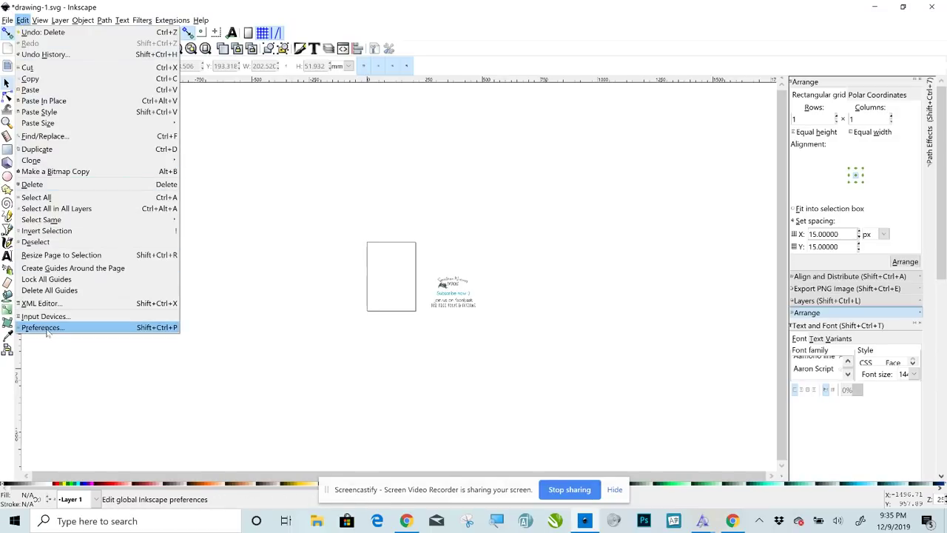
{"action": "left_click", "coordinate": [44, 327]}
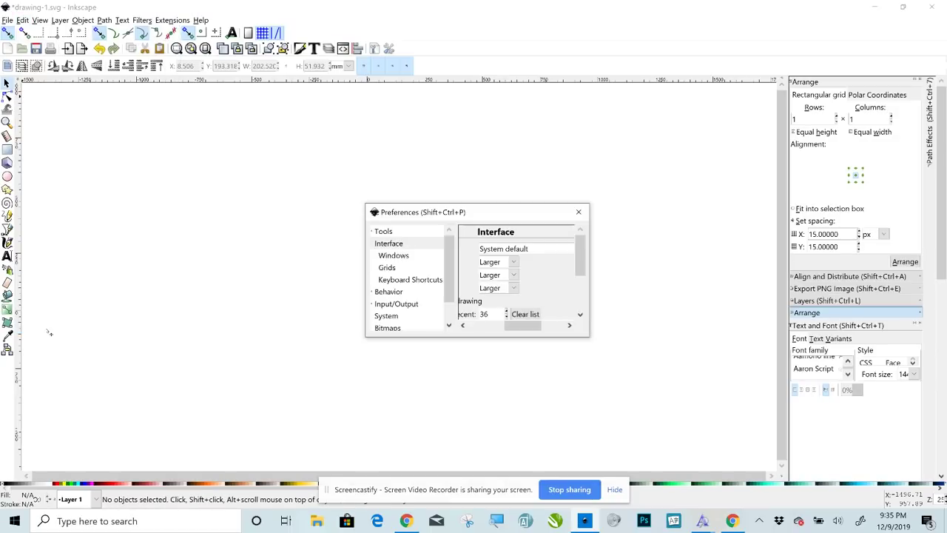
{"action": "left_click", "coordinate": [399, 245]}
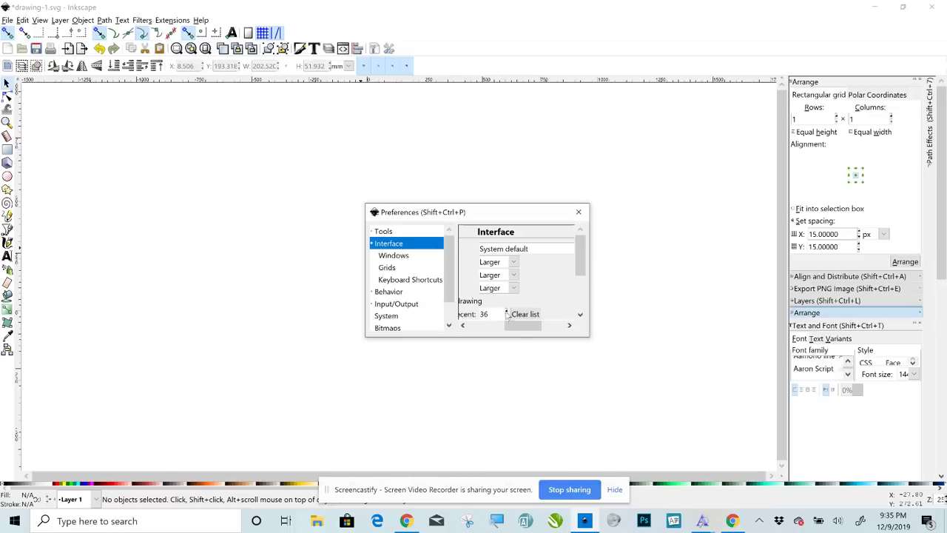
{"action": "mouse_move", "coordinate": [508, 317]}
{"action": "left_mouse_down"}
{"action": "mouse_move", "coordinate": [468, 320]}
{"action": "mouse_move", "coordinate": [540, 322]}
{"action": "mouse_move", "coordinate": [502, 316]}
{"action": "left_mouse_up"}
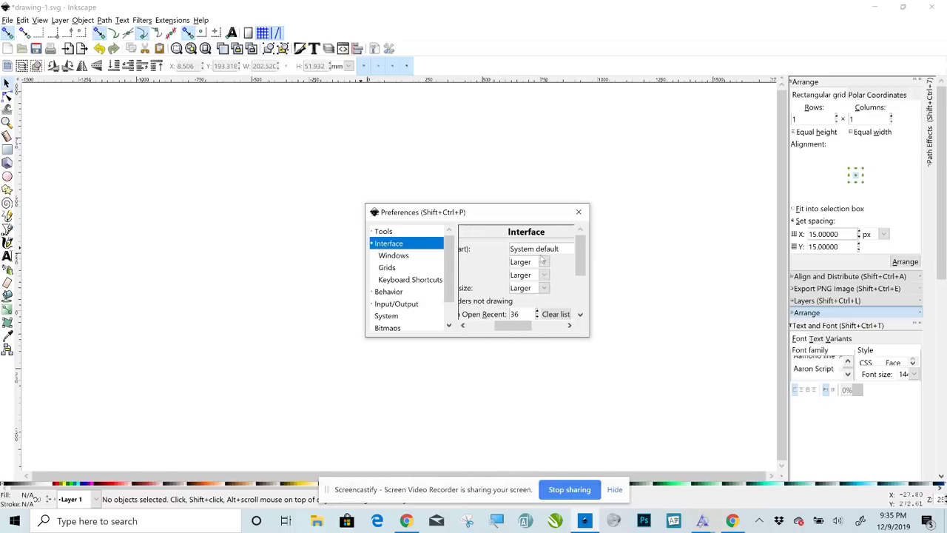
{"action": "left_click", "coordinate": [544, 262]}
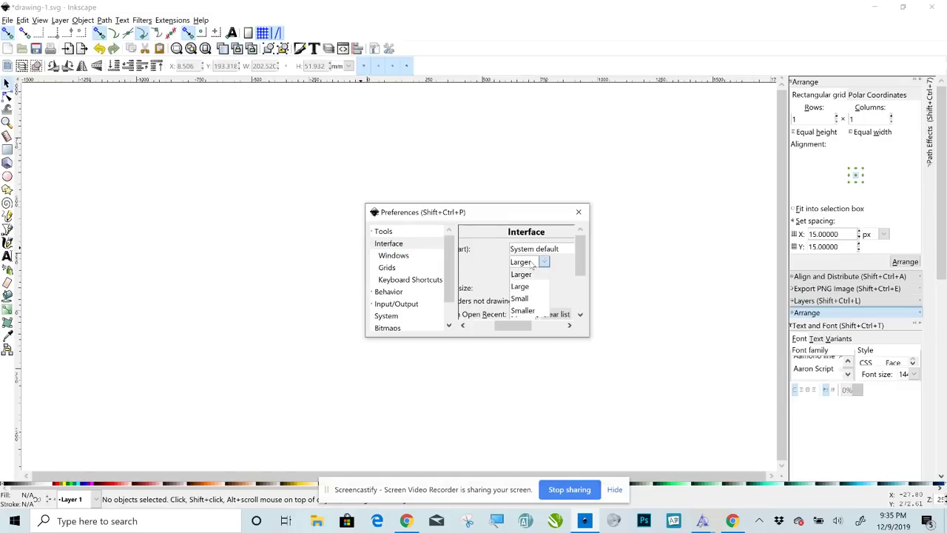
{"action": "left_click", "coordinate": [530, 264]}
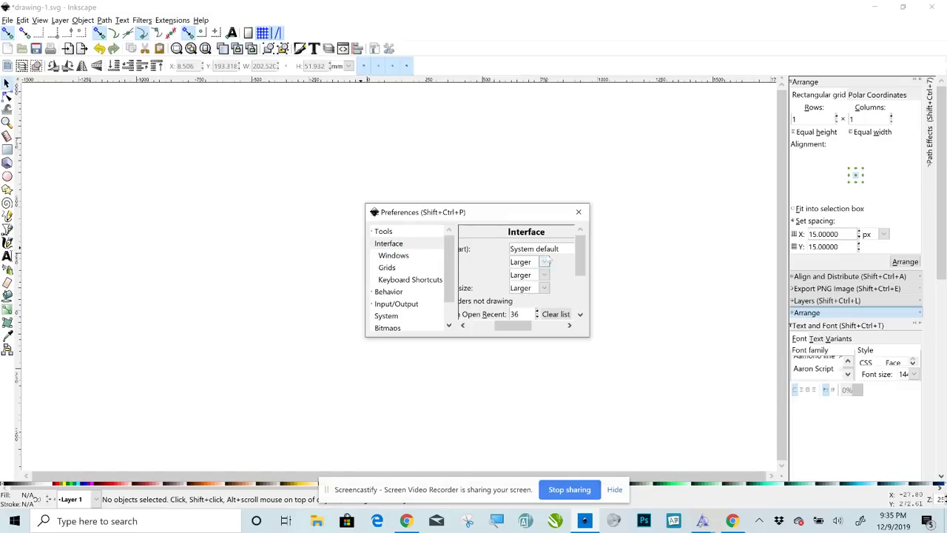
{"action": "left_click", "coordinate": [579, 212]}
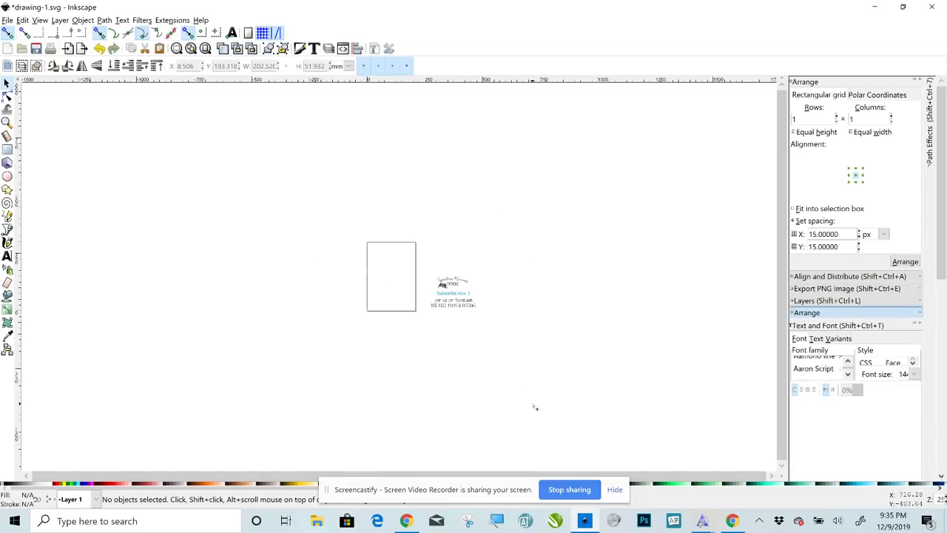
- Zoom in on the page and set the Text tool's font to Amastery Script
{"action": "key", "text": "plus"}
{"action": "key", "text": "plus"}
{"action": "key", "text": "plus"}
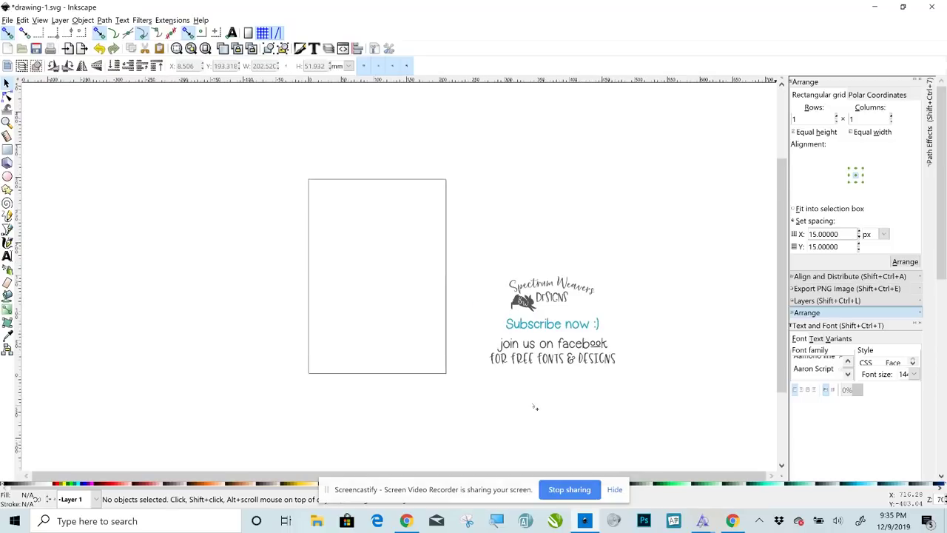
{"action": "key", "text": "plus"}
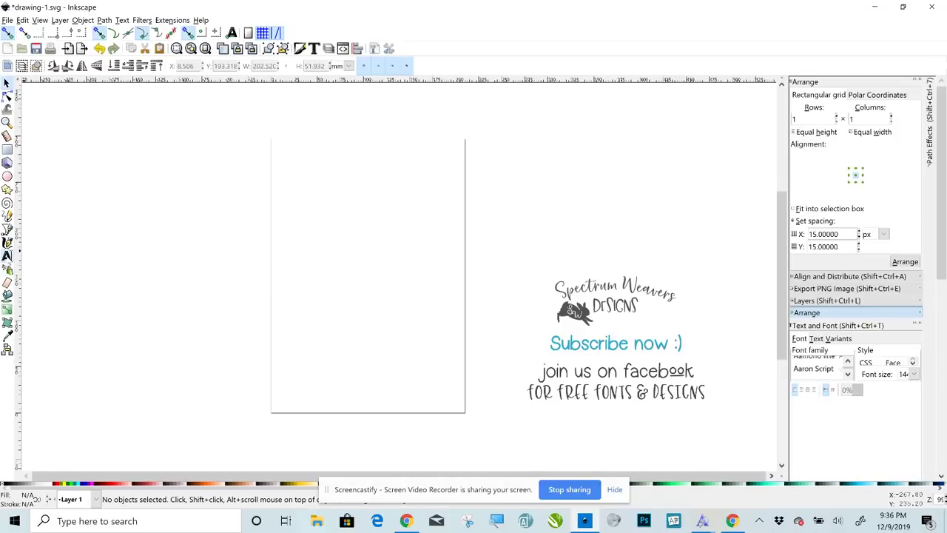
{"action": "left_click", "coordinate": [7, 255]}
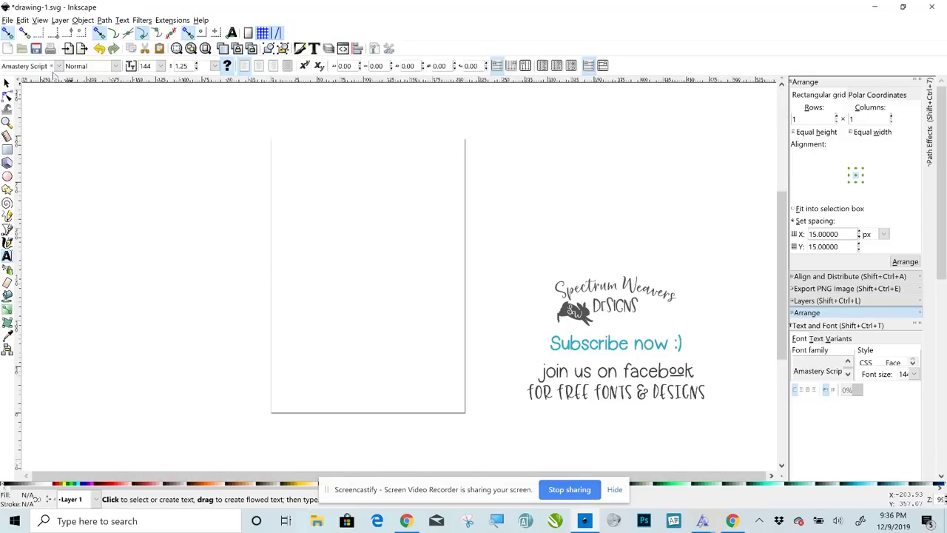
{"action": "key", "text": "BackSpace"}
{"action": "key", "text": "BackSpace"}
{"action": "key", "text": "BackSpace"}
{"action": "key", "text": "BackSpace"}
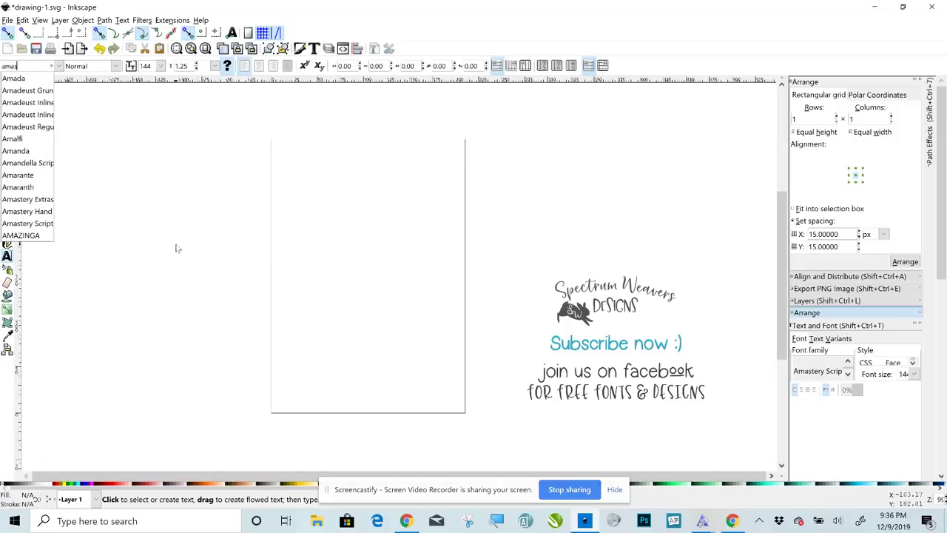
{"action": "type", "text": "t"}
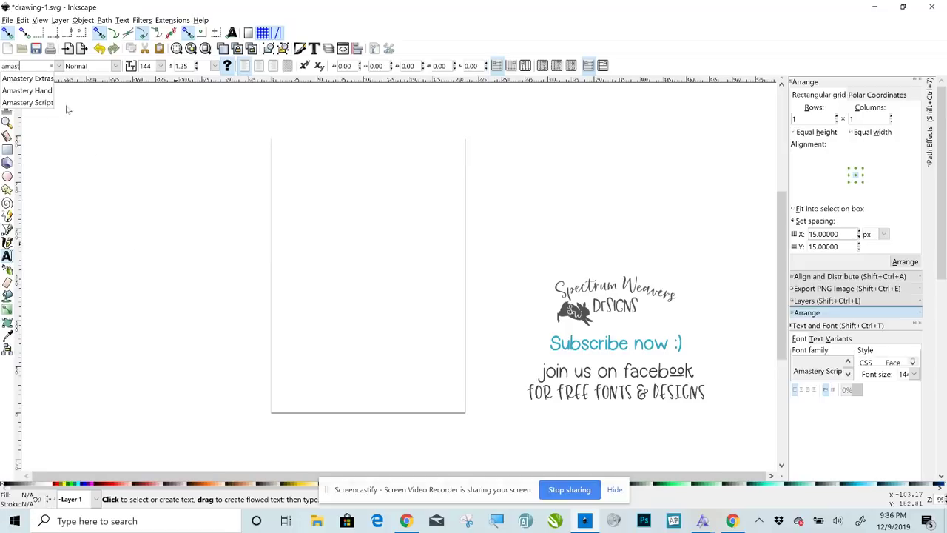
{"action": "left_click", "coordinate": [46, 104]}
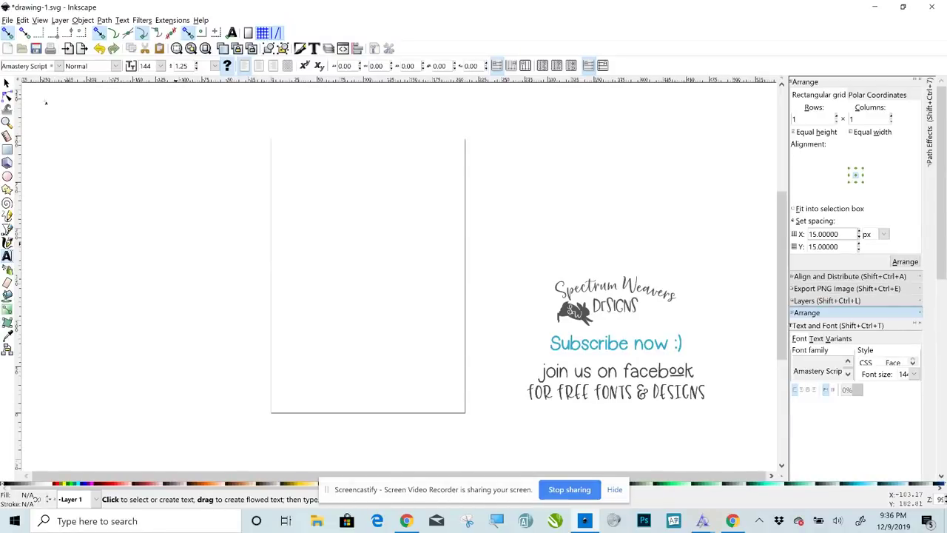
- Write 'Amastery script' as a text line near the top left of the page
{"action": "left_click", "coordinate": [148, 159]}
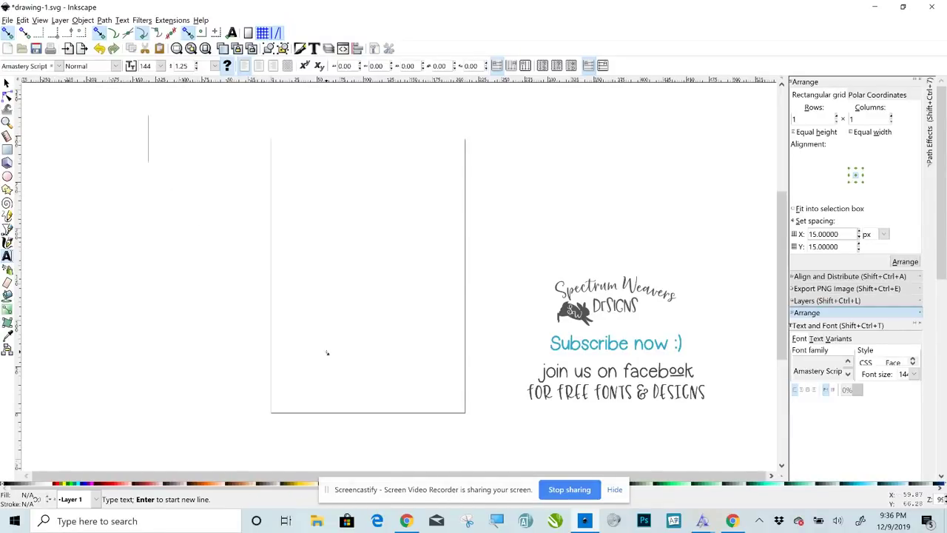
{"action": "type", "text": "Ama"}
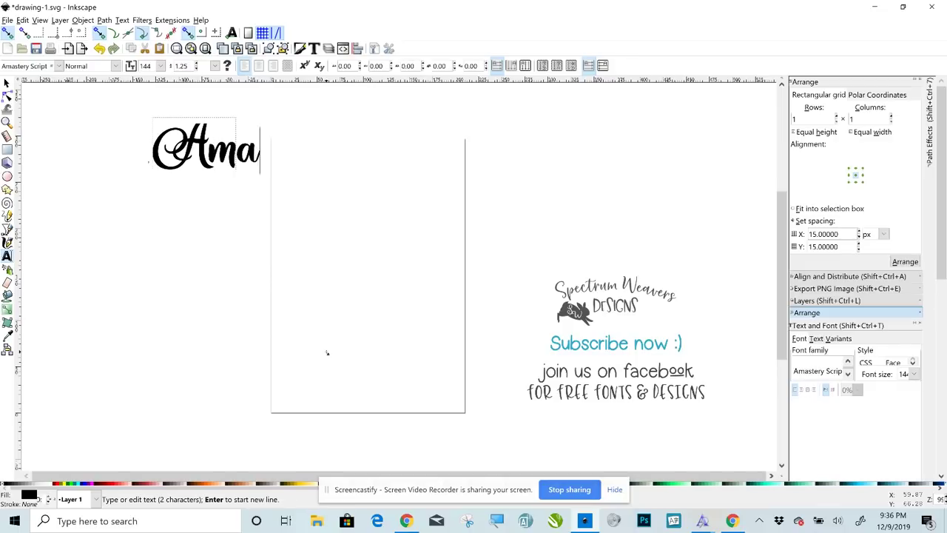
{"action": "type", "text": "stery"}
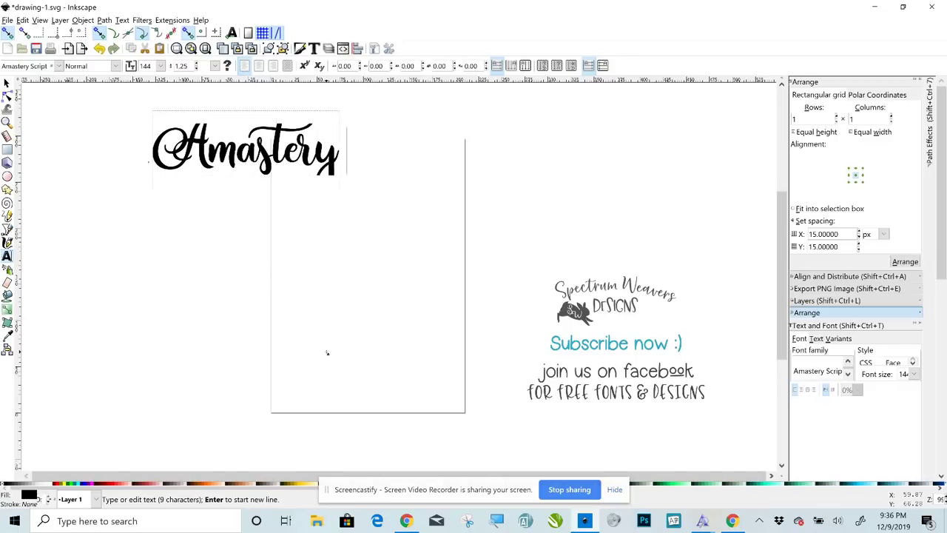
{"action": "type", "text": " scr"}
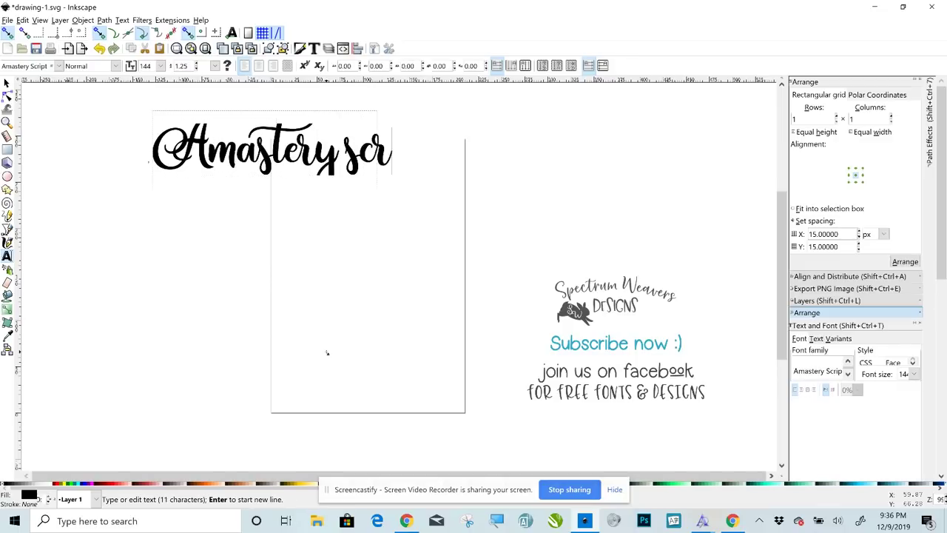
{"action": "type", "text": "ipt"}
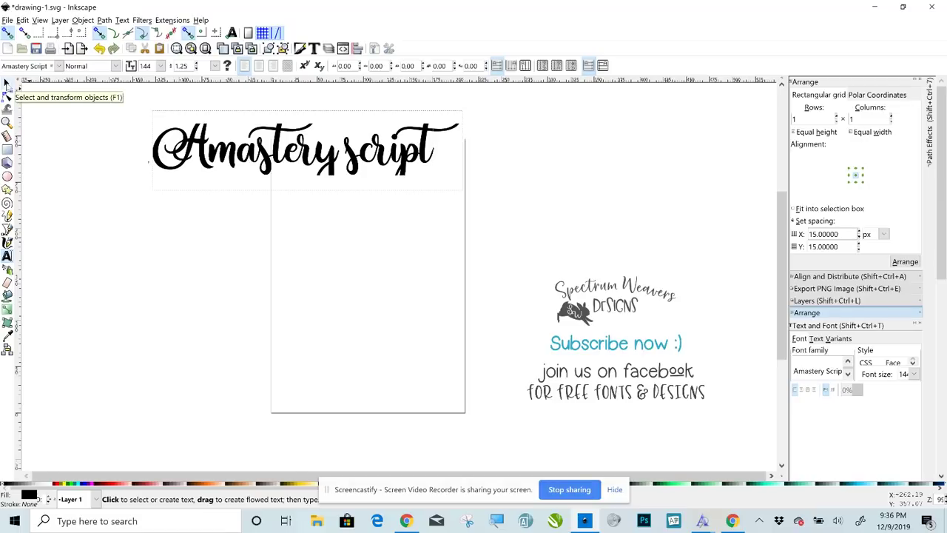
- Scale the Amastery script text proportionally to about 69% and lower it onto the page's top edge
{"action": "left_click", "coordinate": [6, 84]}
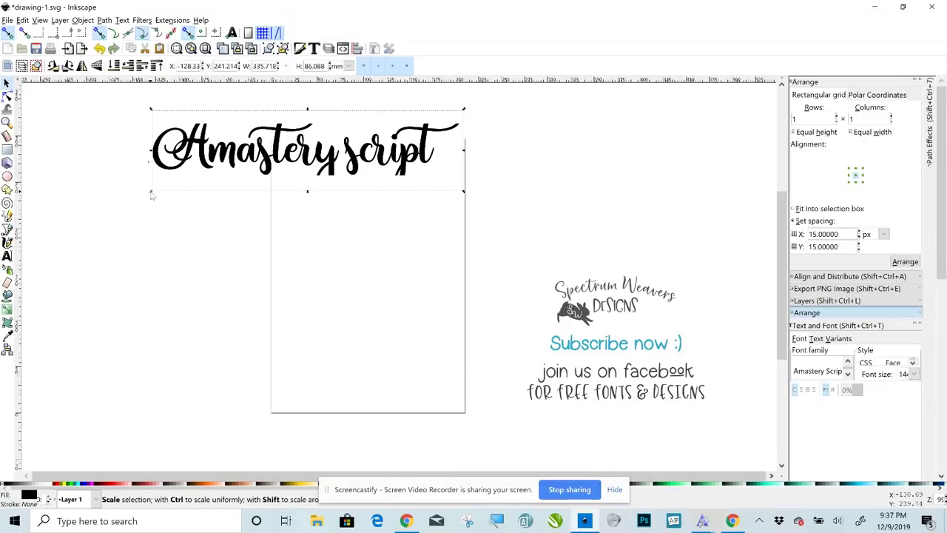
{"action": "key", "text": "ctrl"}
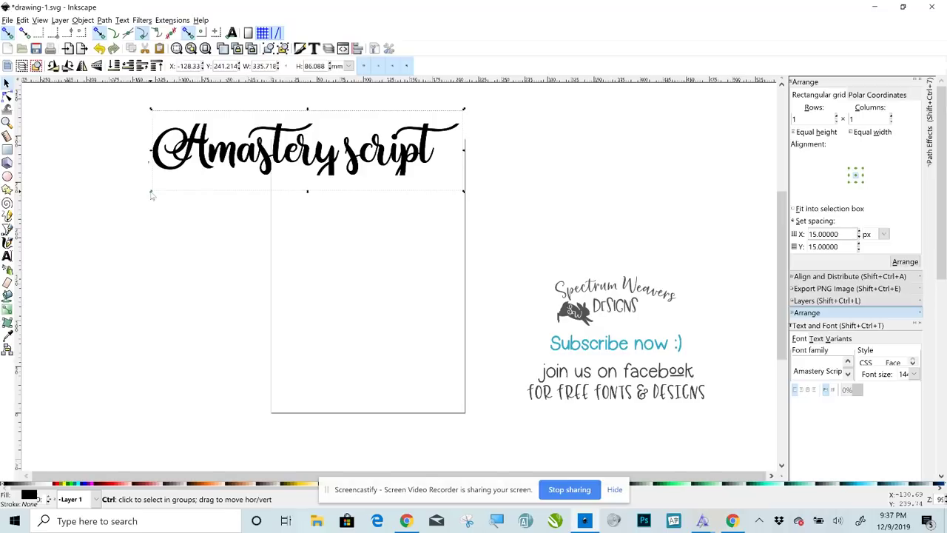
{"action": "left_click_drag", "start_coordinate": [151, 194], "coordinate": [222, 163]}
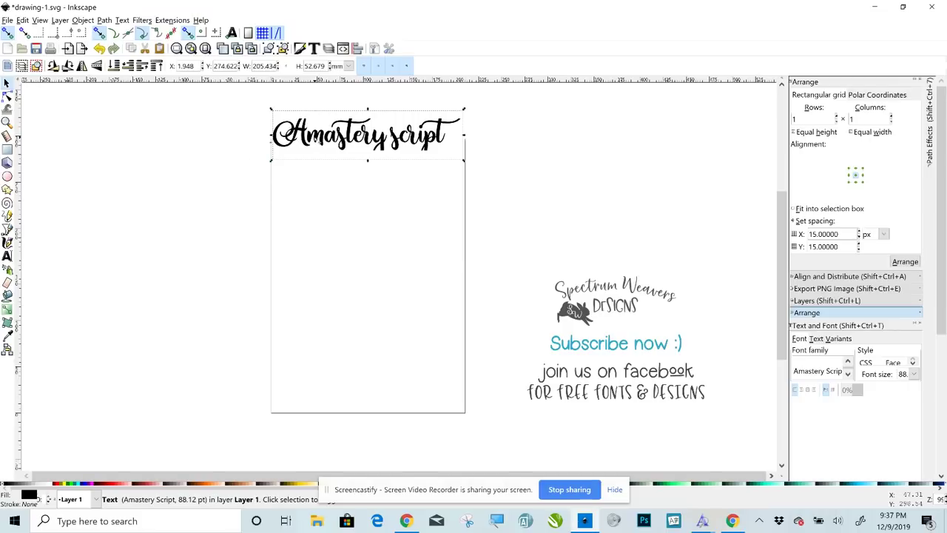
{"action": "left_click_drag", "start_coordinate": [313, 136], "coordinate": [315, 167]}
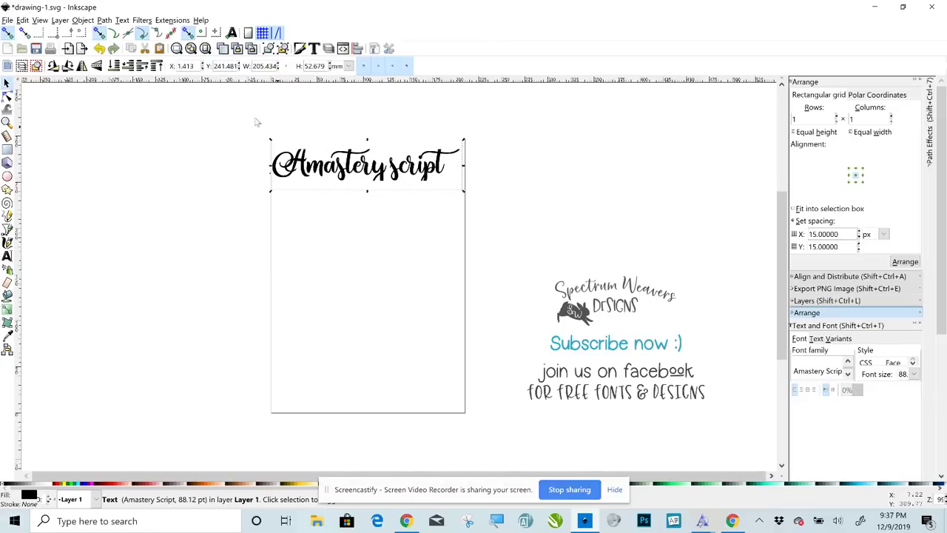
- Convert the Amastery script lettering with Path > Object to Path, then deselect it
{"action": "left_click", "coordinate": [104, 20]}
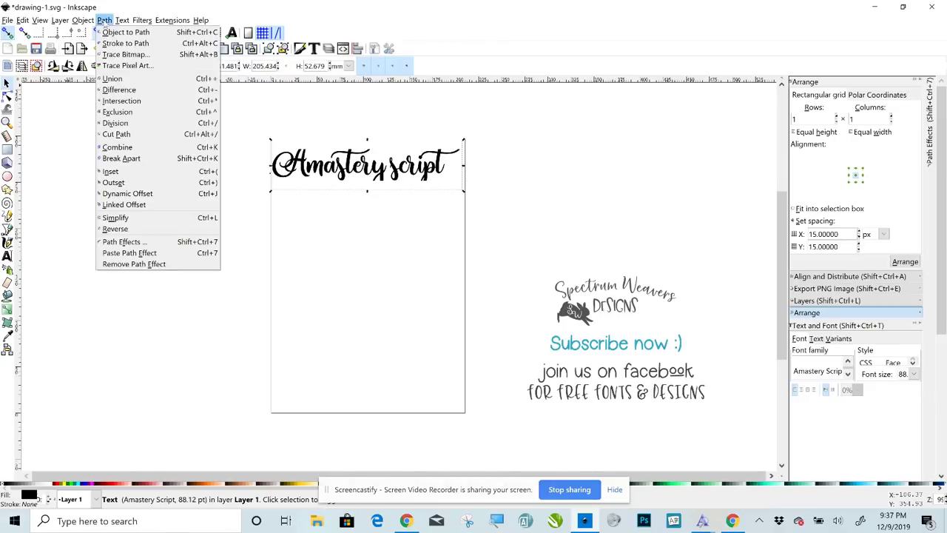
{"action": "left_click", "coordinate": [111, 33]}
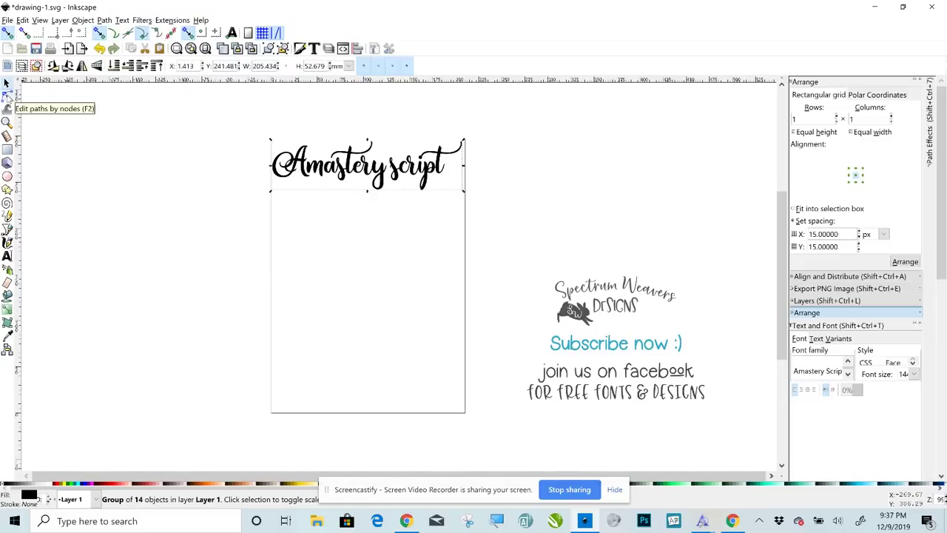
{"action": "left_click", "coordinate": [7, 95]}
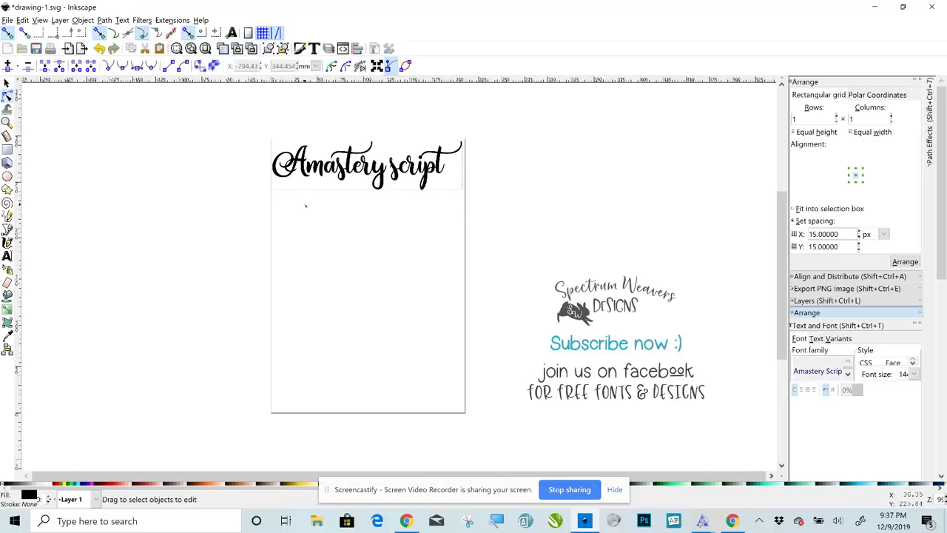
{"action": "left_click", "coordinate": [305, 205]}
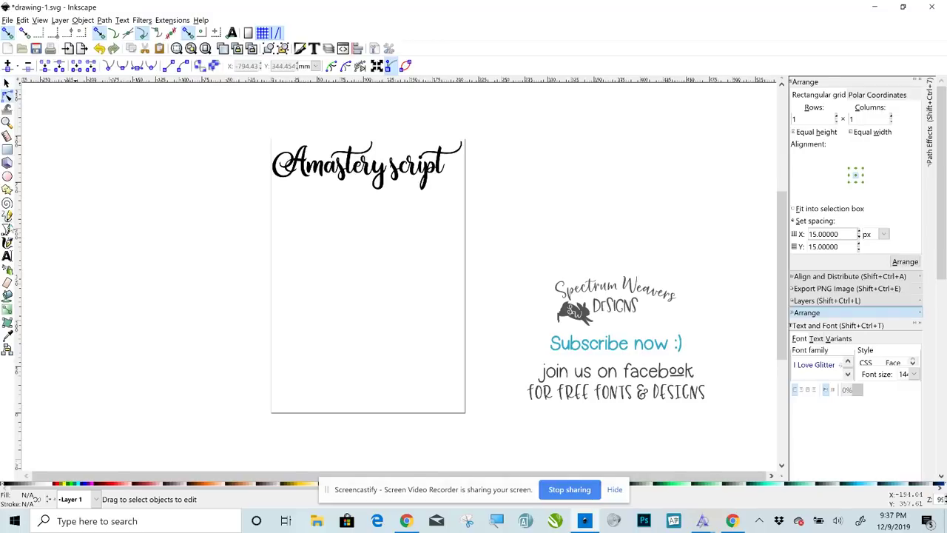
- Set the Text tool's font family to Garlic Butter by searching 'garli', closing Preferences first
{"action": "double_click", "coordinate": [8, 256]}
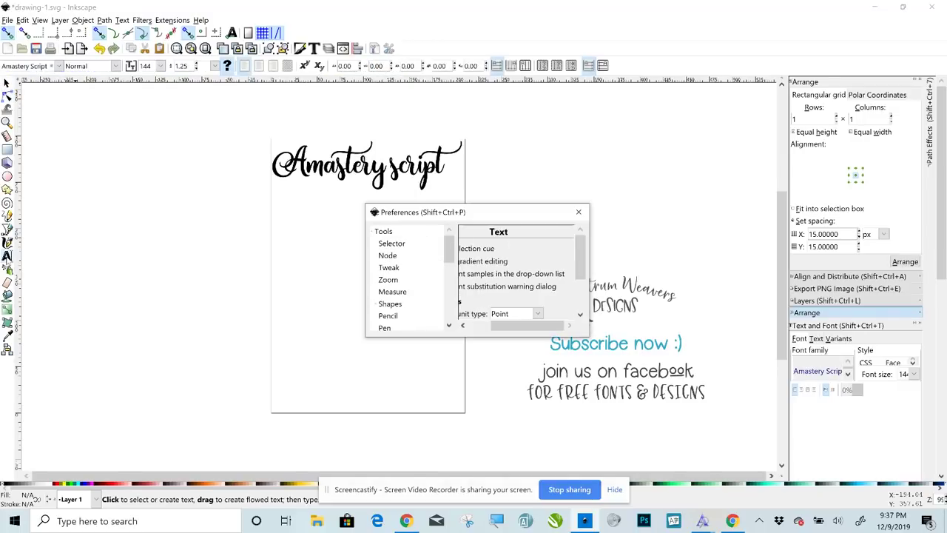
{"action": "left_click", "coordinate": [579, 213]}
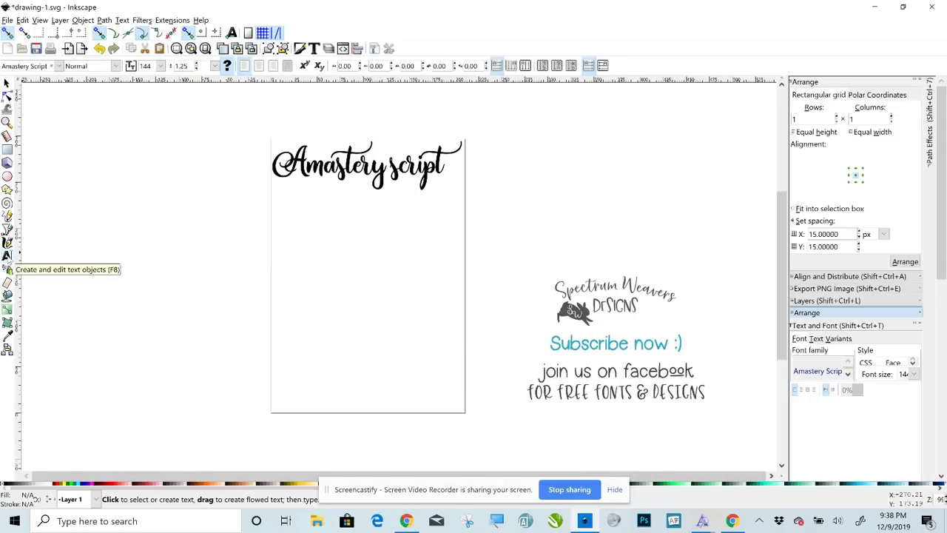
{"action": "left_click", "coordinate": [47, 66]}
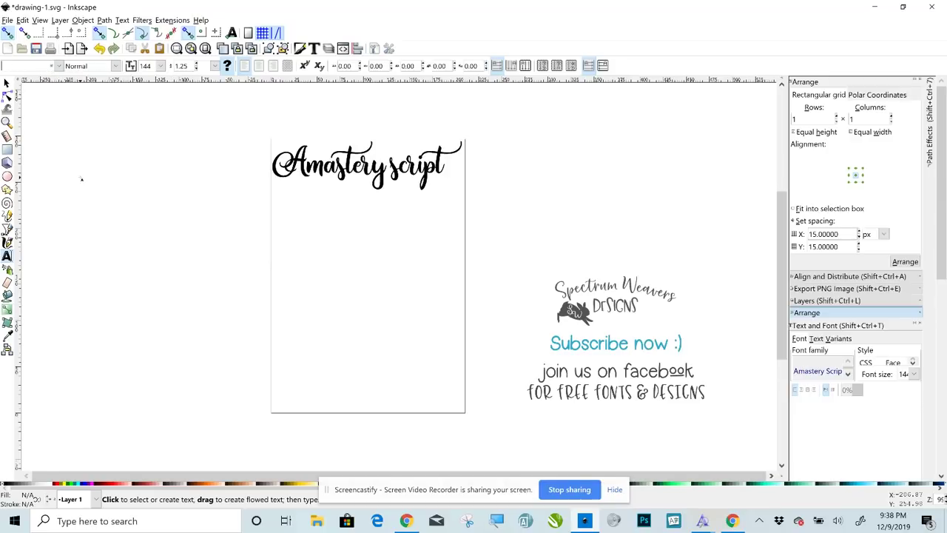
{"action": "type", "text": "garli"}
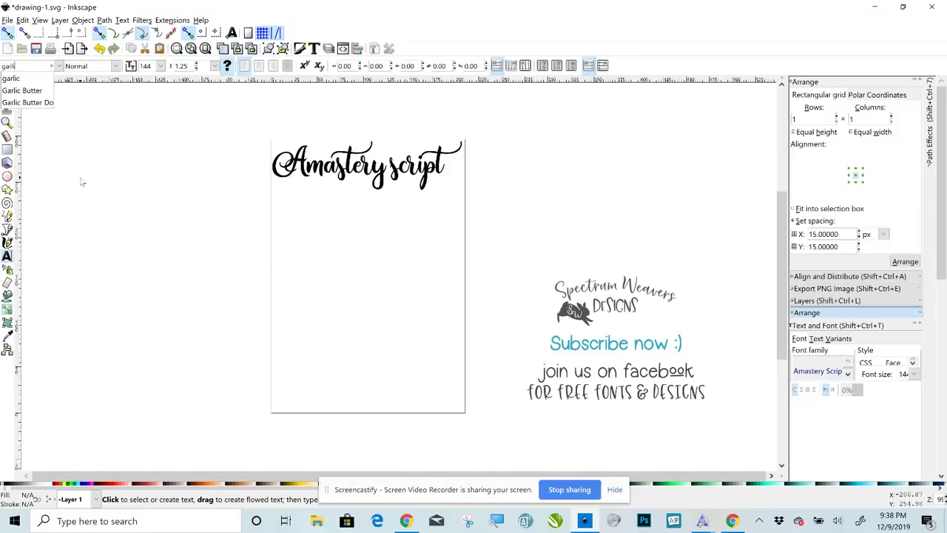
{"action": "left_click", "coordinate": [29, 91]}
- Type 'Garlic Butter' on a new text line beside the page, below the script lettering
{"action": "left_click", "coordinate": [158, 258]}
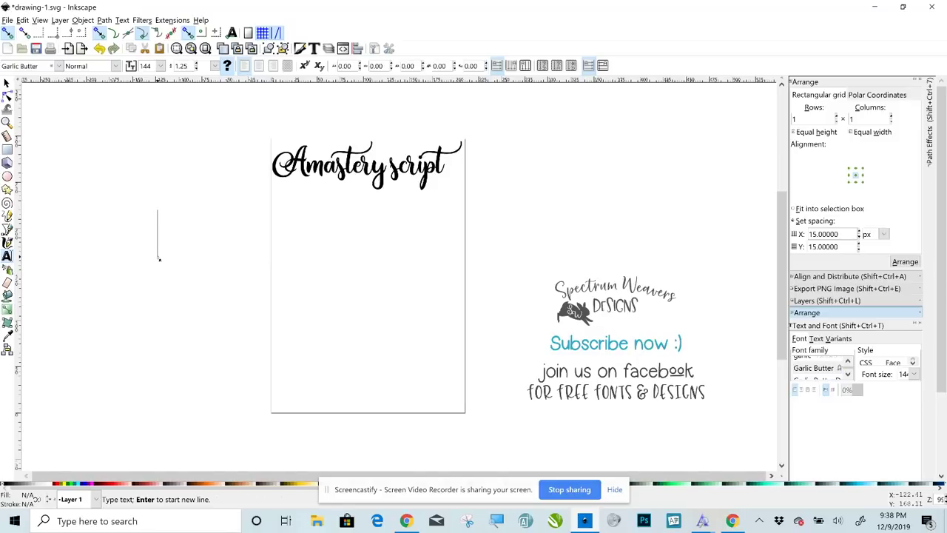
{"action": "type", "text": "G"}
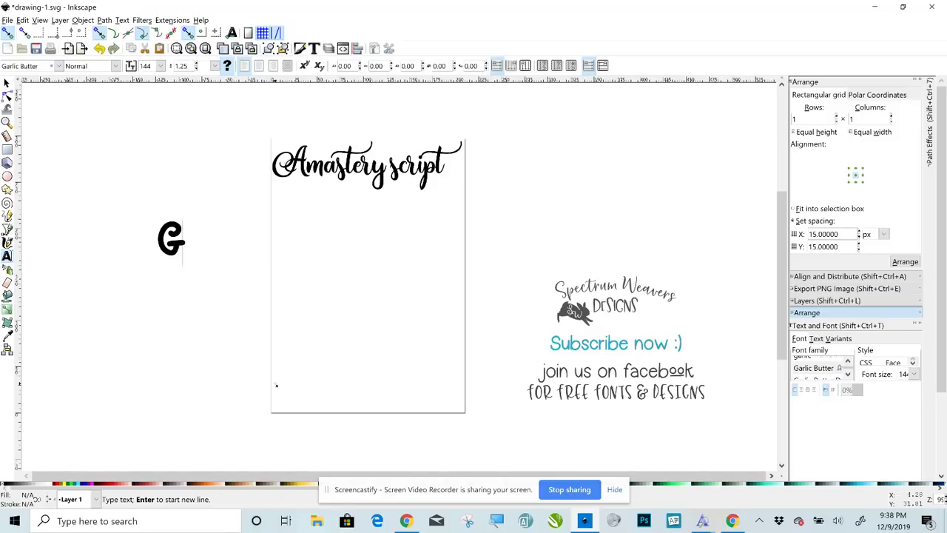
{"action": "type", "text": "ar"}
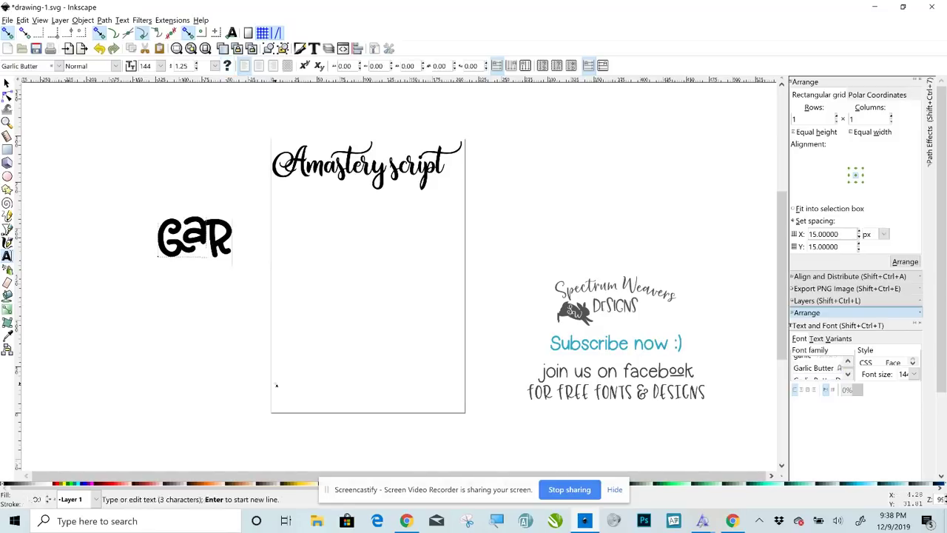
{"action": "type", "text": "lic Butter"}
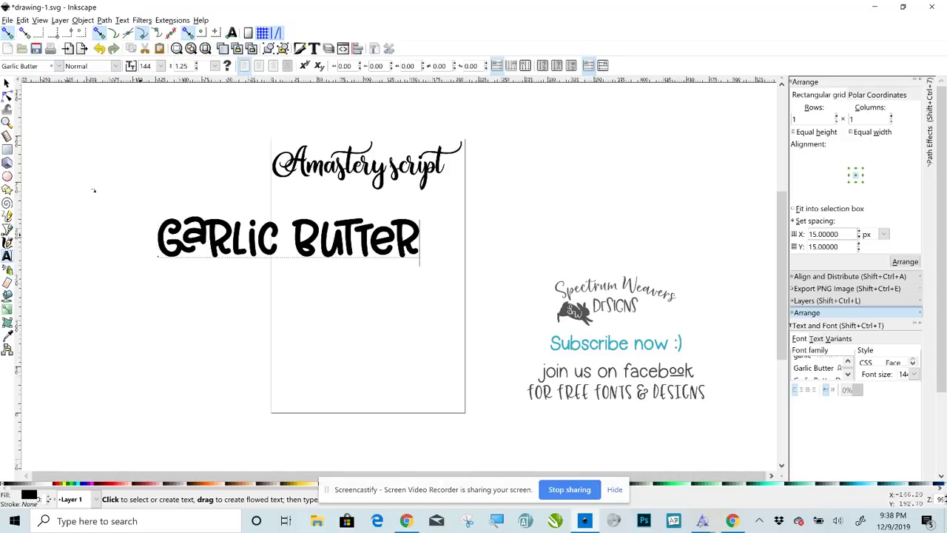
- Shrink the Garlic Butter text to about two-thirds and move it onto the page below the script
{"action": "left_click", "coordinate": [7, 84]}
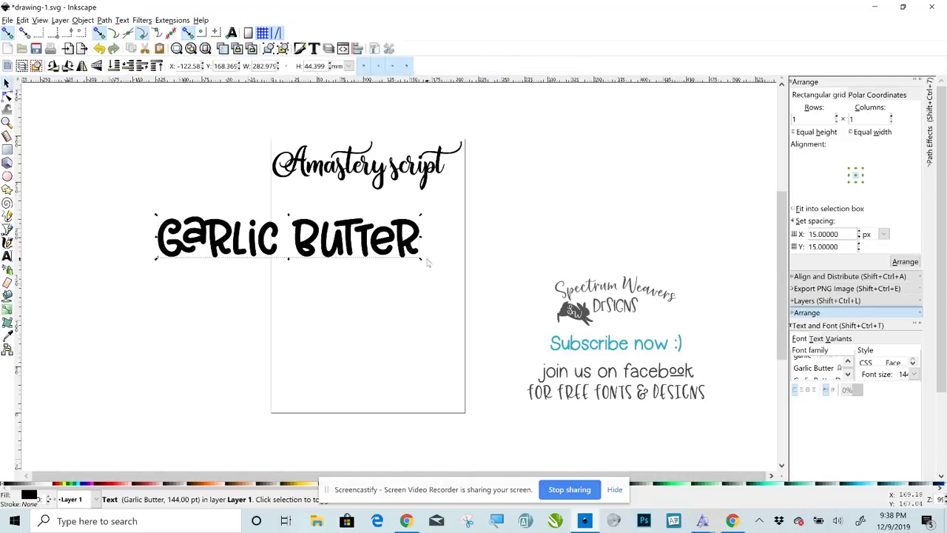
{"action": "left_click_drag", "start_coordinate": [422, 262], "coordinate": [383, 250]}
{"action": "left_click_drag", "start_coordinate": [283, 233], "coordinate": [409, 220]}
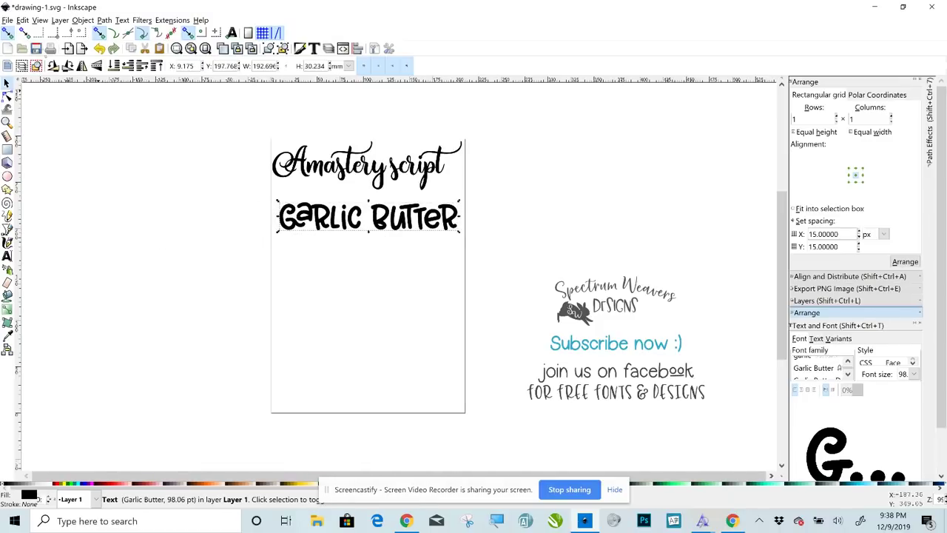
- Convert the Garlic Butter text to outline paths with Path > Object to Path
{"action": "left_click", "coordinate": [104, 20]}
{"action": "left_click", "coordinate": [109, 32]}
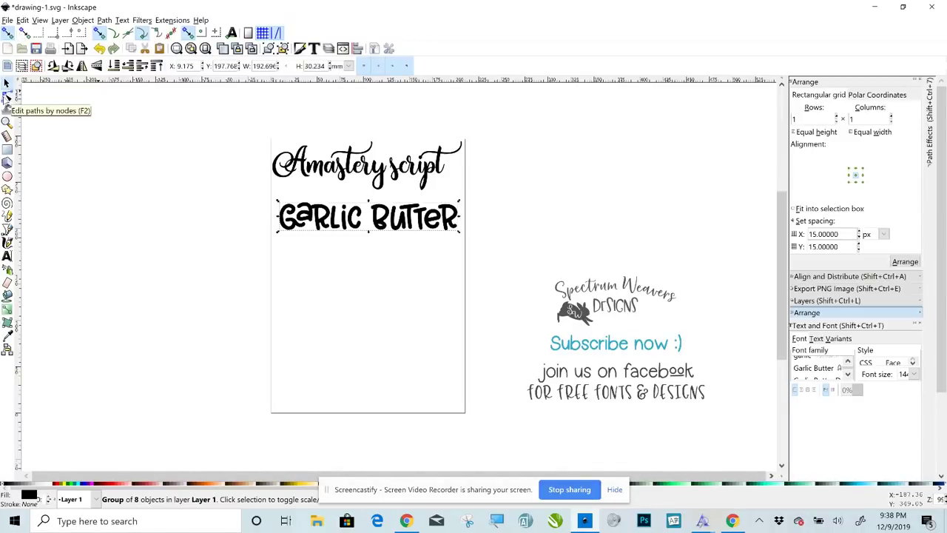
{"action": "left_click", "coordinate": [6, 96]}
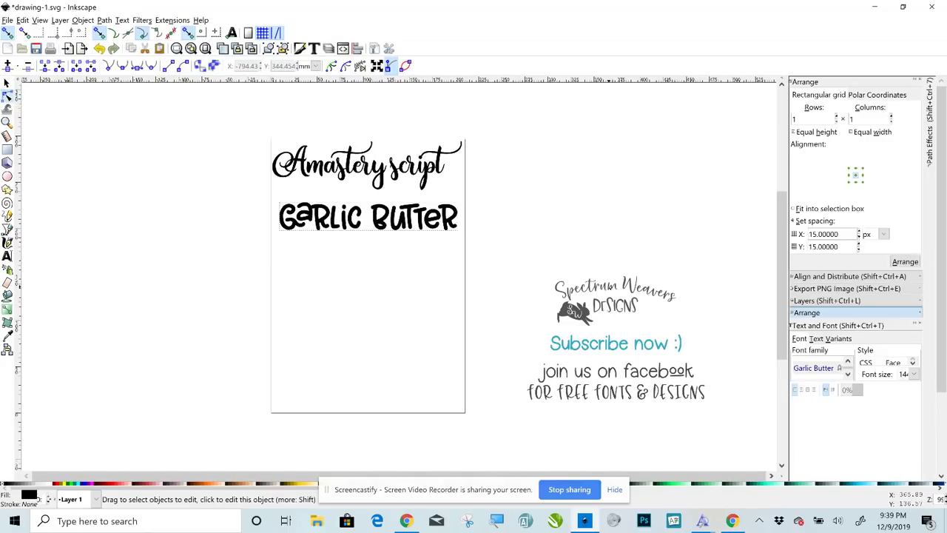
- Delete the Spectrum Weavers logo image and the subscribe/facebook text group
{"action": "key", "text": "Escape"}
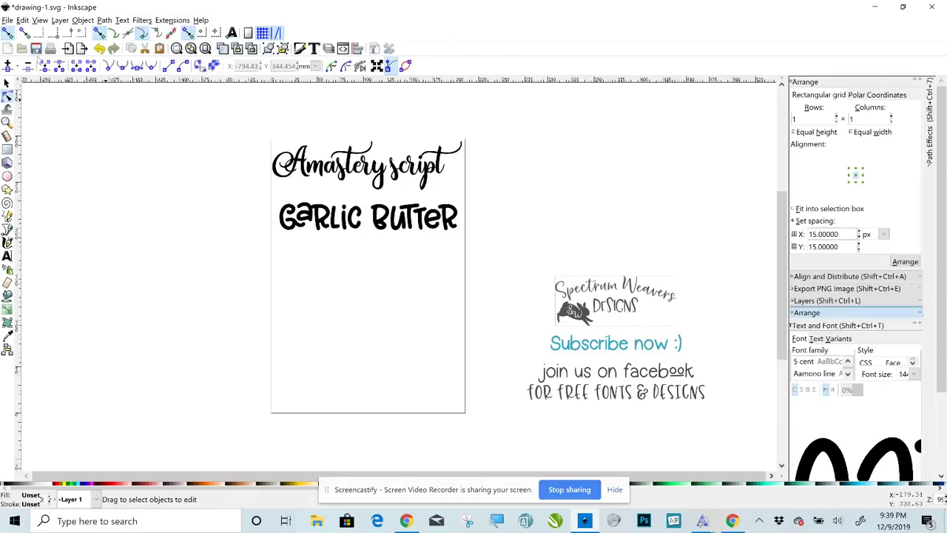
{"action": "left_click", "coordinate": [7, 83]}
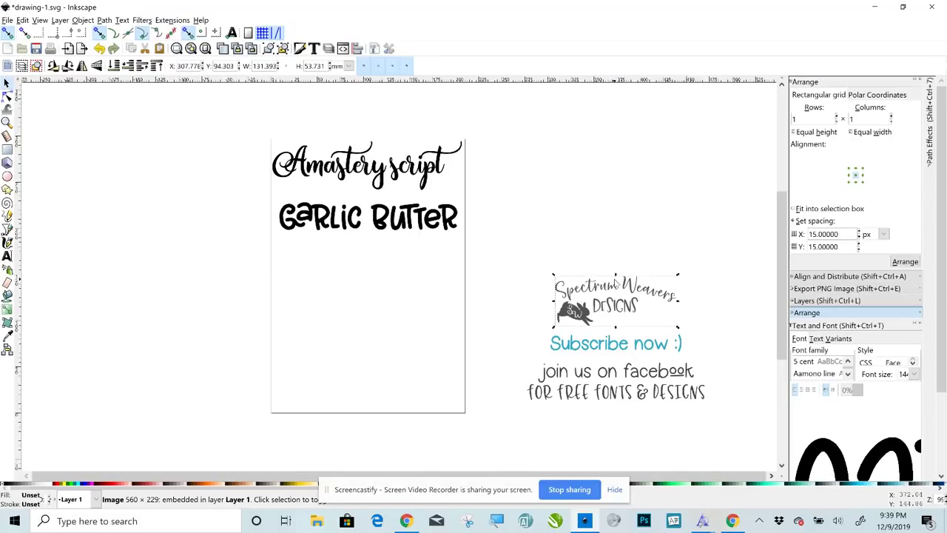
{"action": "key", "text": "Delete"}
{"action": "left_click", "coordinate": [620, 347]}
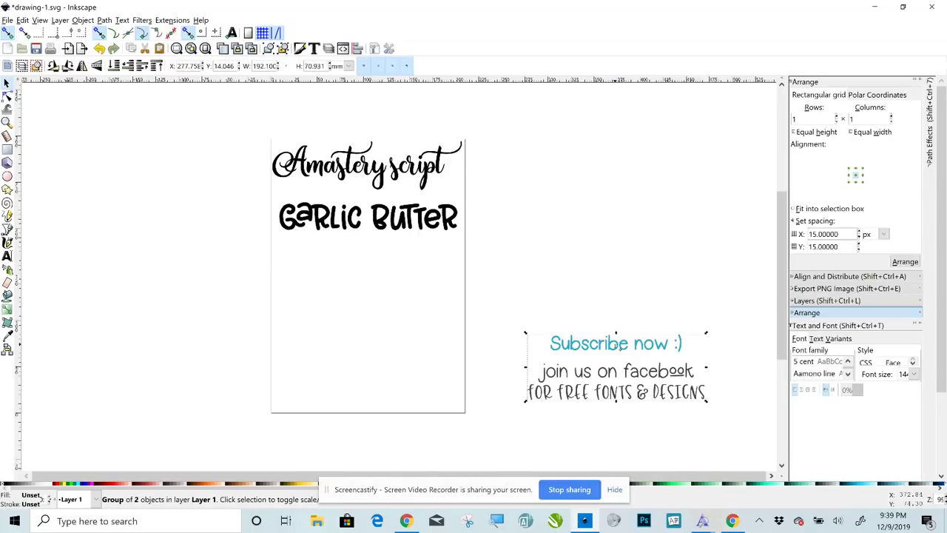
{"action": "key", "text": "Delete"}
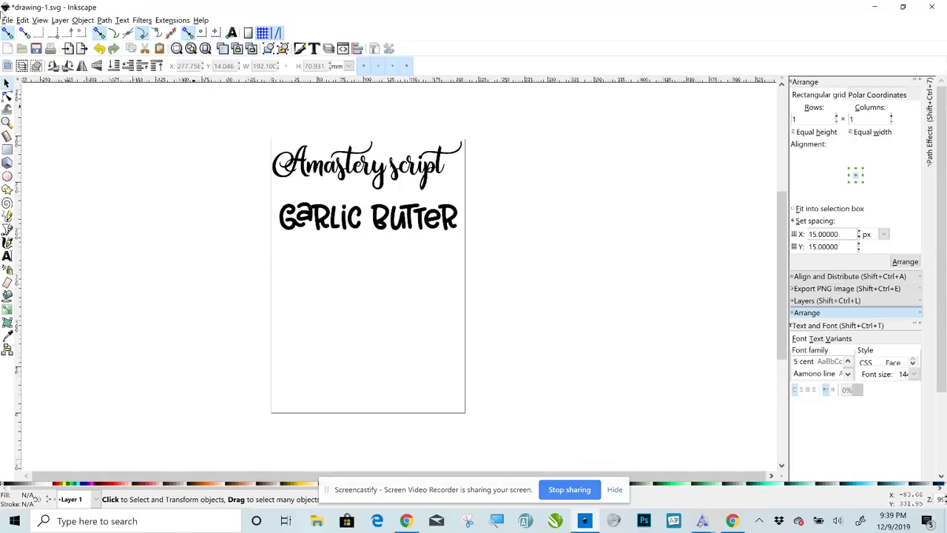
- Save the drawing to the Desktop as Plain SVG (*.svg) named 'garlic butter'
{"action": "left_click", "coordinate": [6, 20]}
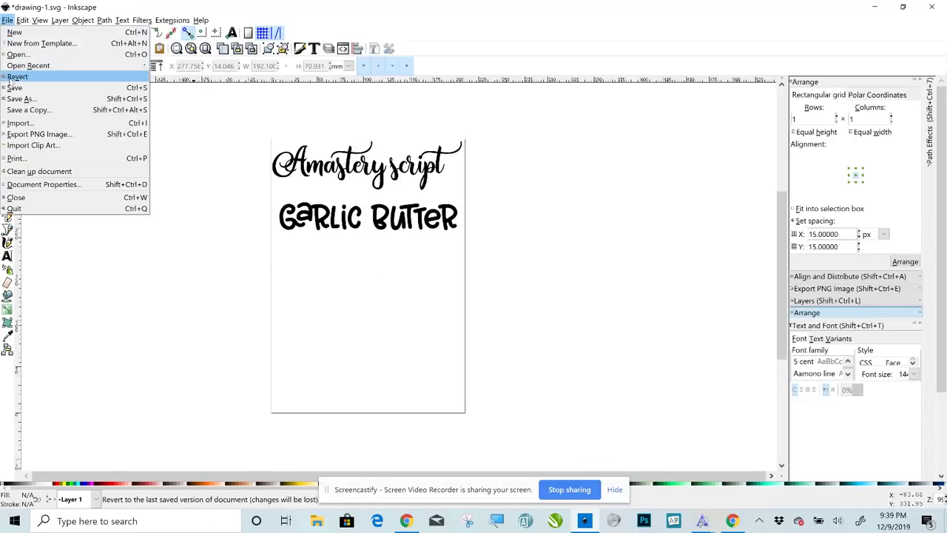
{"action": "left_click", "coordinate": [16, 100]}
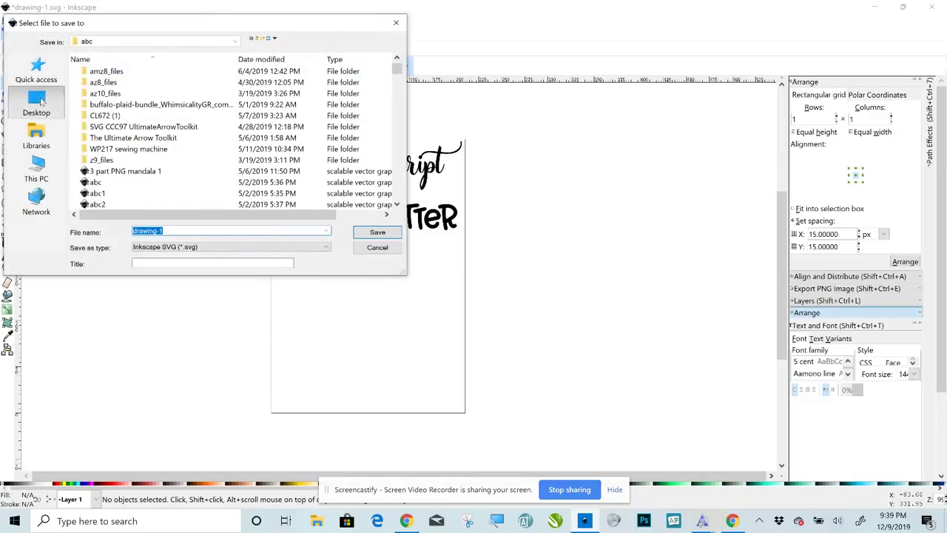
{"action": "left_click", "coordinate": [42, 101]}
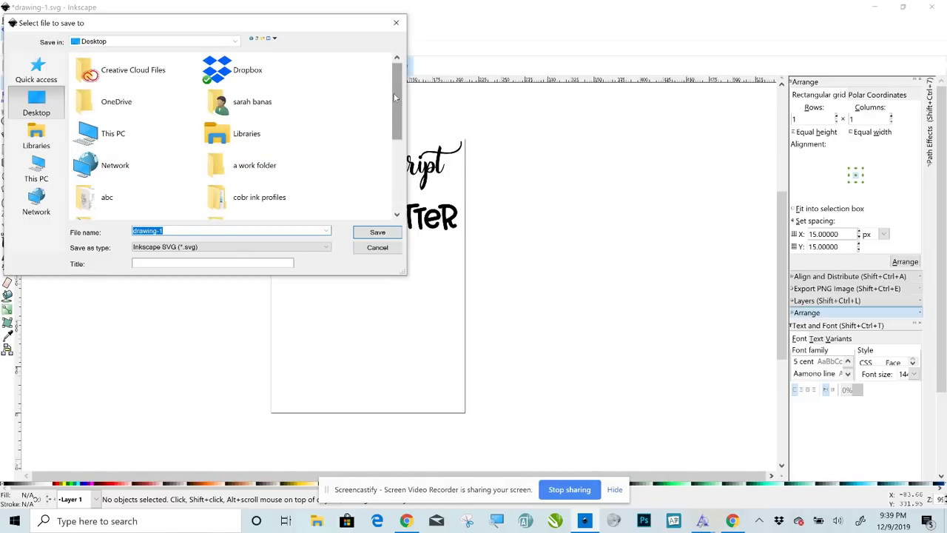
{"action": "left_click_drag", "start_coordinate": [393, 94], "coordinate": [405, 172]}
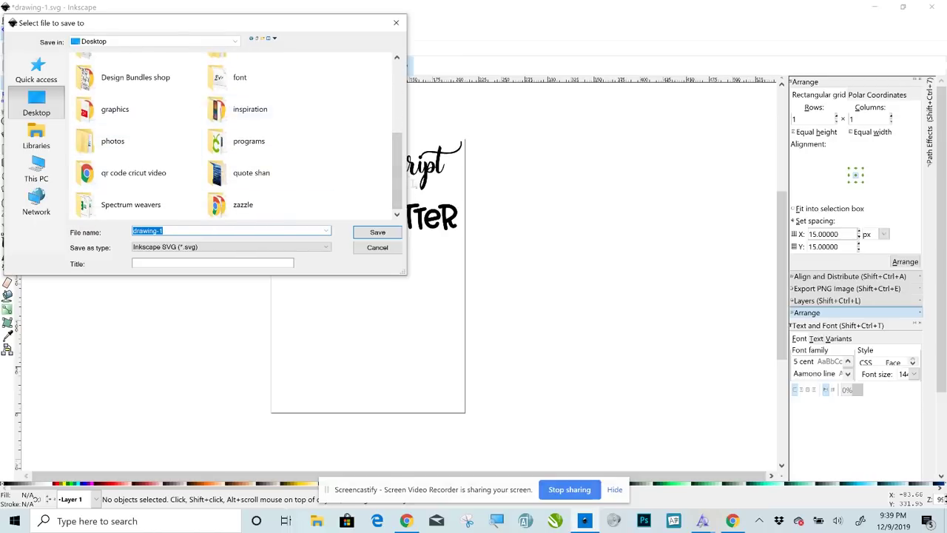
{"action": "left_click_drag", "start_coordinate": [397, 189], "coordinate": [404, 150]}
{"action": "left_click", "coordinate": [210, 91]}
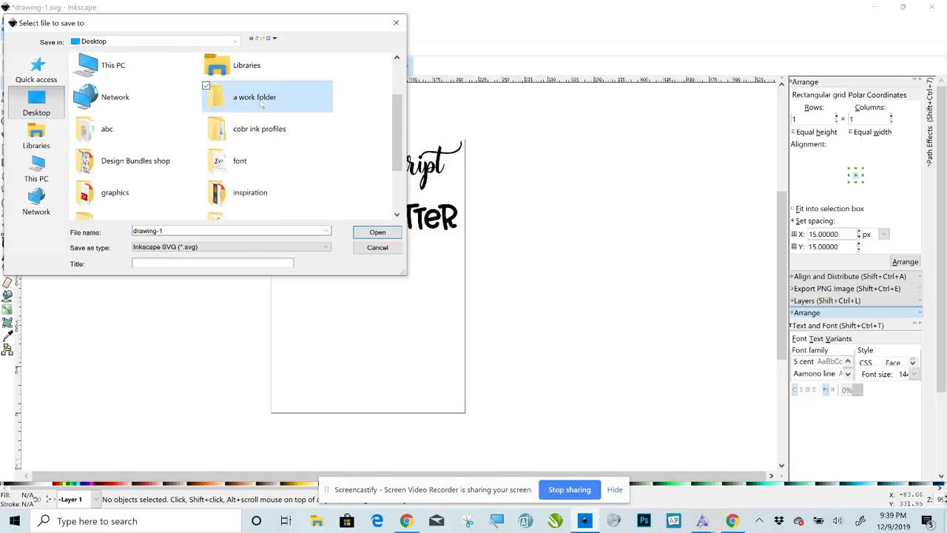
{"action": "left_click", "coordinate": [189, 229]}
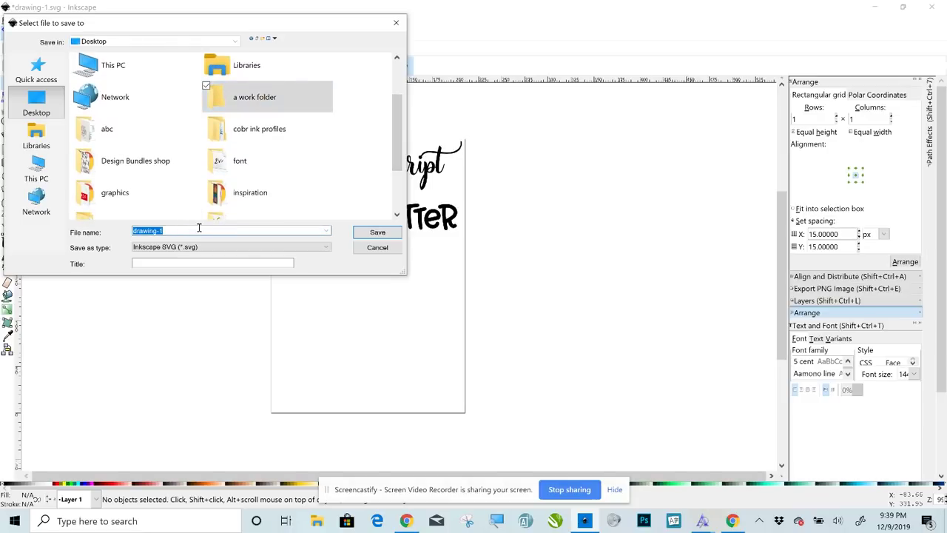
{"action": "key", "text": "BackSpace"}
{"action": "left_click", "coordinate": [157, 248]}
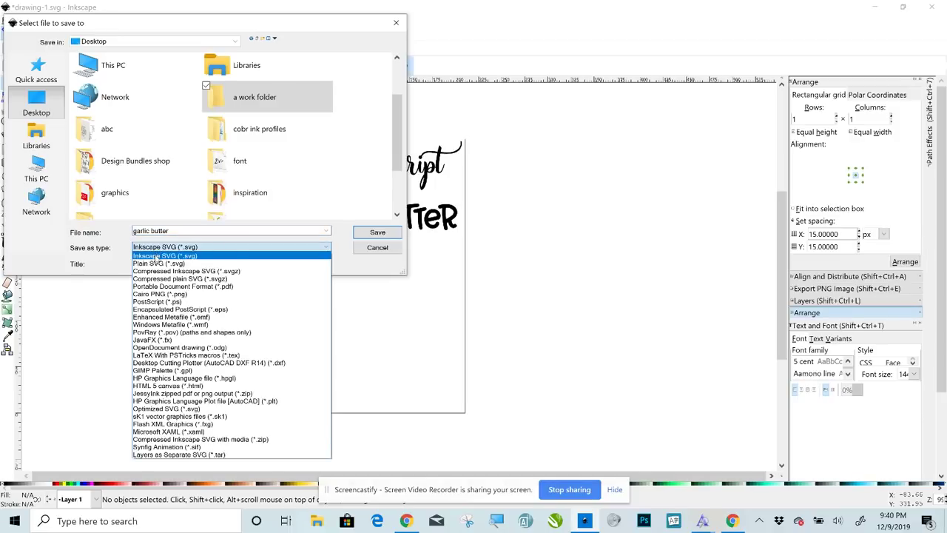
{"action": "left_click", "coordinate": [157, 263]}
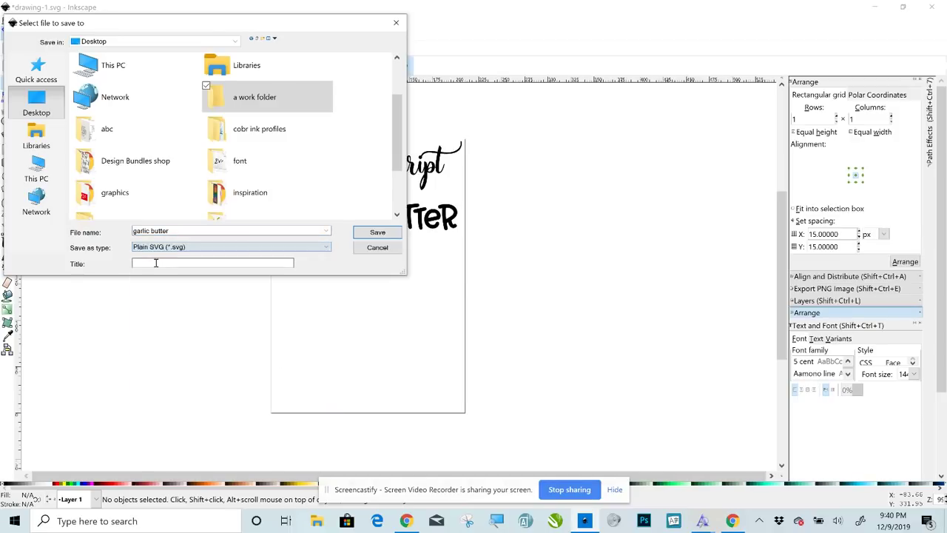
{"action": "left_click", "coordinate": [374, 233]}
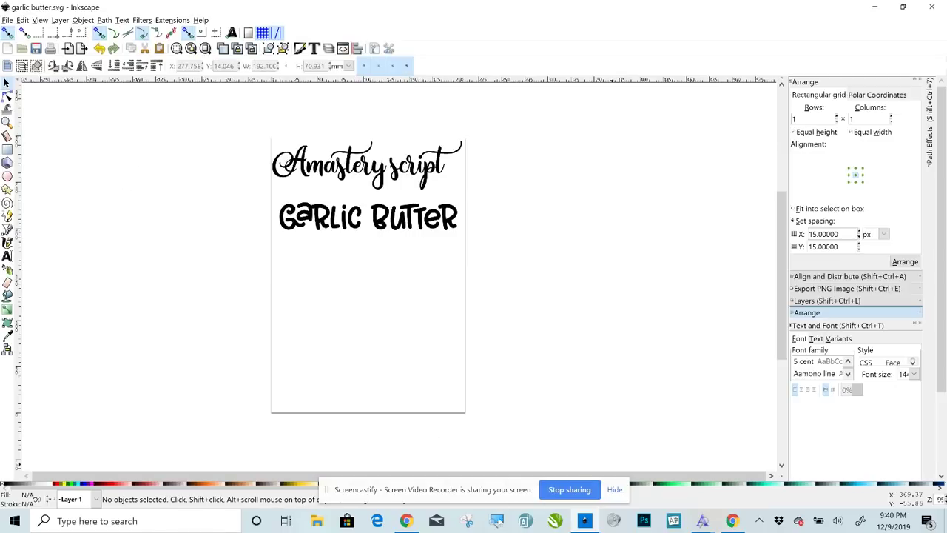
- Browse Upload Image to Desktop > a work folder in Design Space, then switch back to Inkscape
{"action": "left_click", "coordinate": [407, 521]}
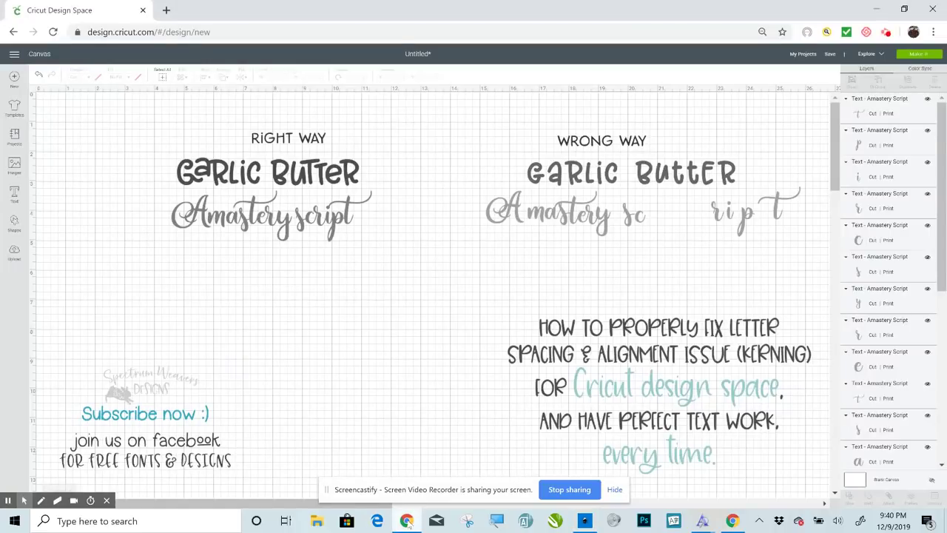
{"action": "left_click", "coordinate": [14, 251]}
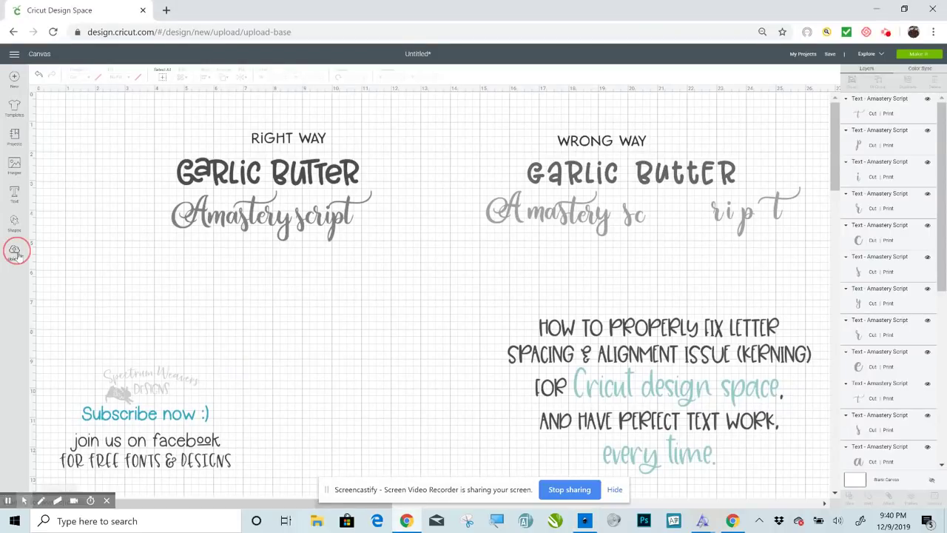
{"action": "left_click", "coordinate": [251, 245]}
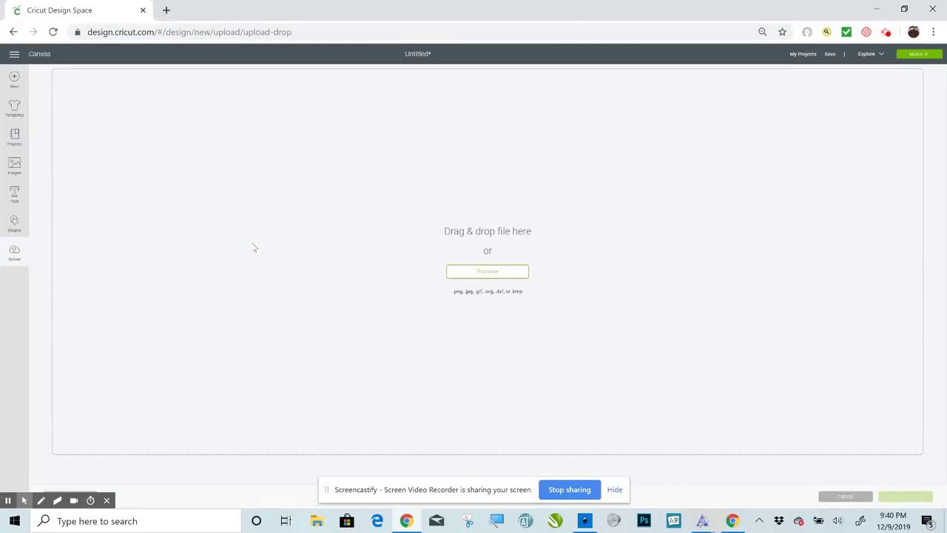
{"action": "left_click", "coordinate": [470, 275]}
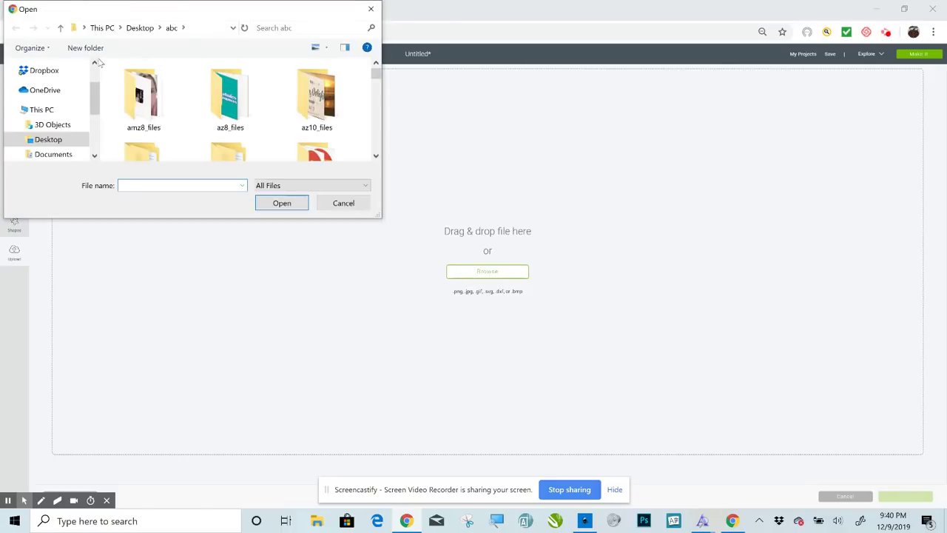
{"action": "left_click", "coordinate": [48, 140]}
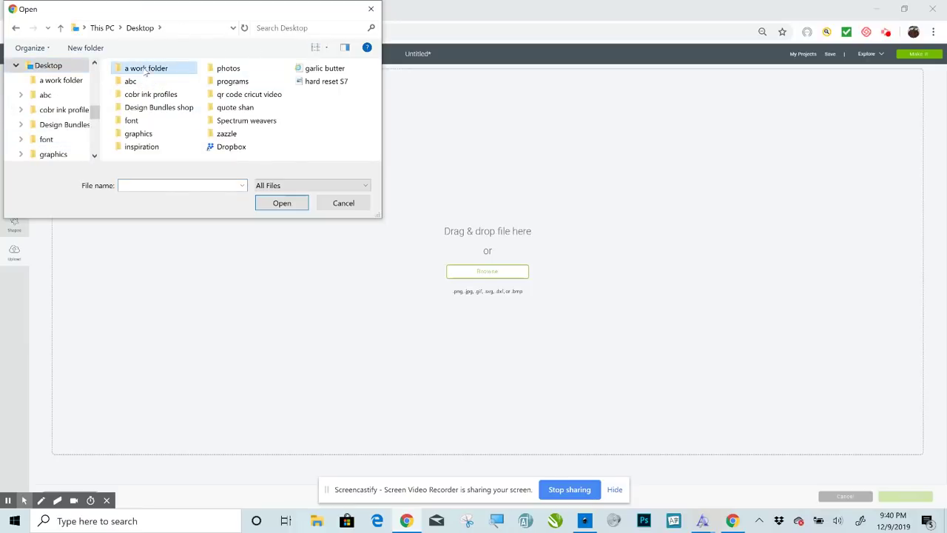
{"action": "double_click", "coordinate": [152, 69]}
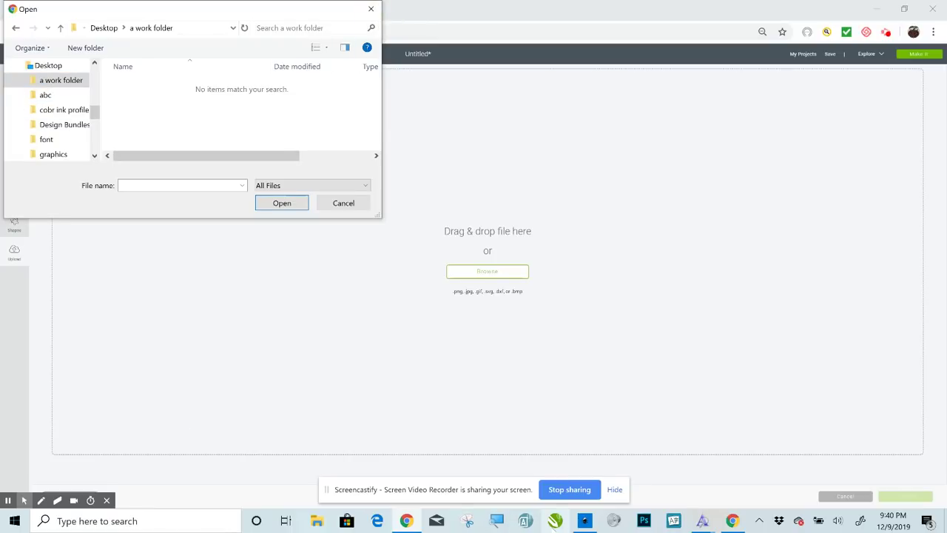
{"action": "left_click", "coordinate": [584, 521]}
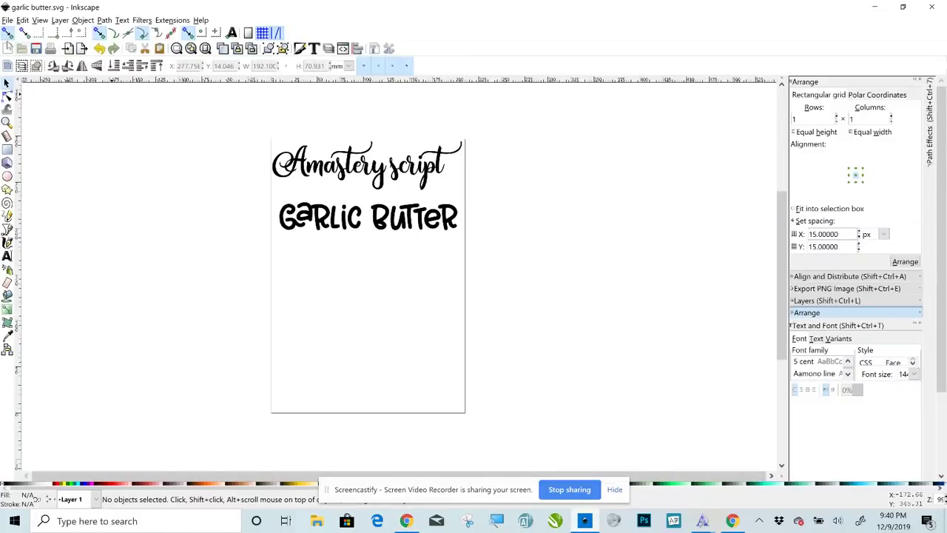
- Save 'garlic butter' as Plain SVG (*.svg) inside the Desktop's 'a work folder'
{"action": "key", "text": "alt+f"}
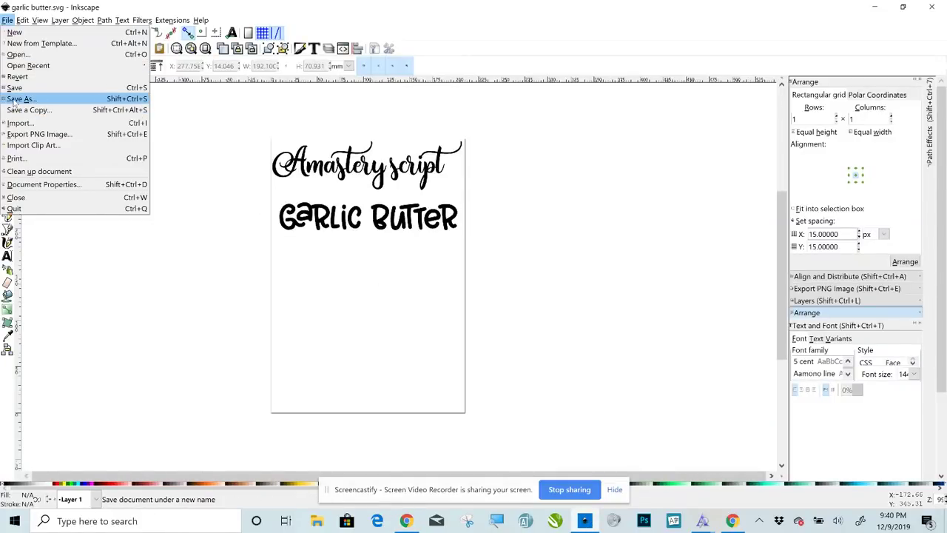
{"action": "left_click", "coordinate": [15, 96]}
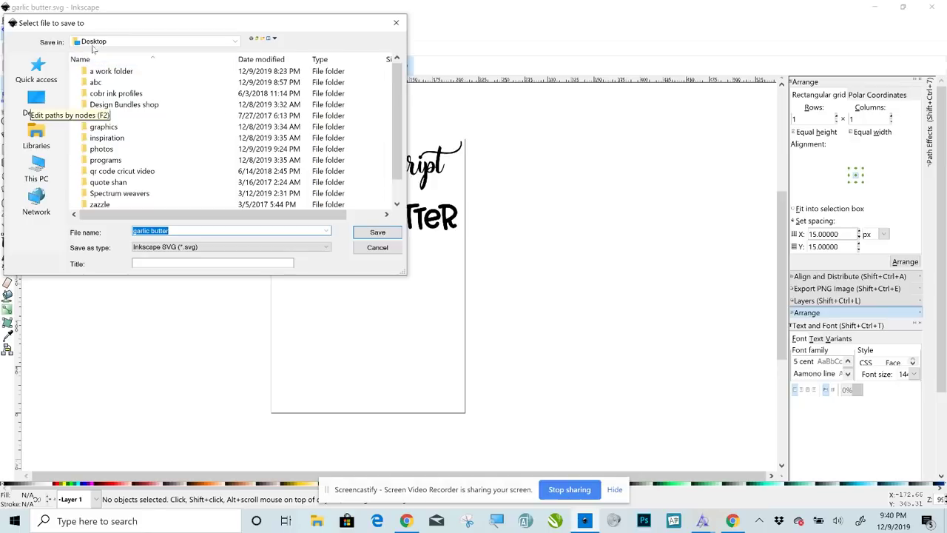
{"action": "double_click", "coordinate": [109, 72]}
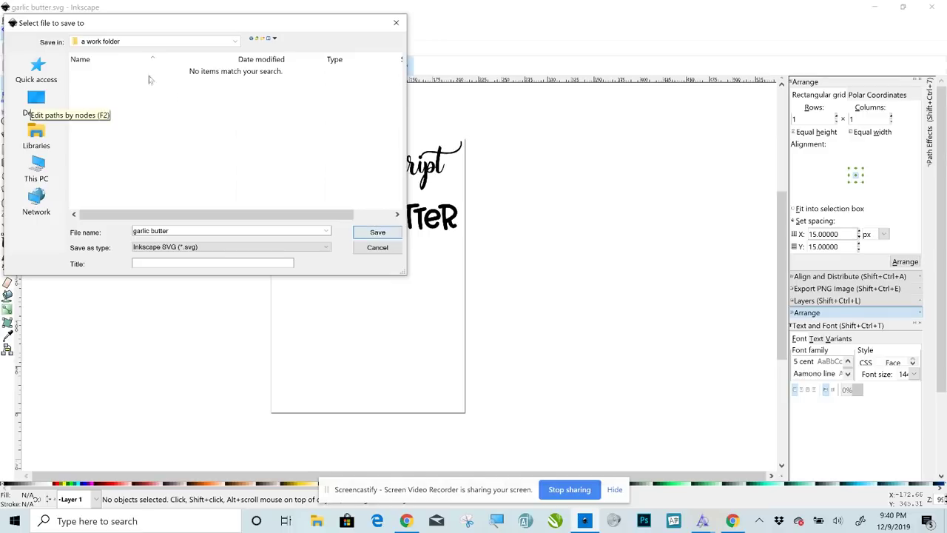
{"action": "left_click", "coordinate": [182, 246]}
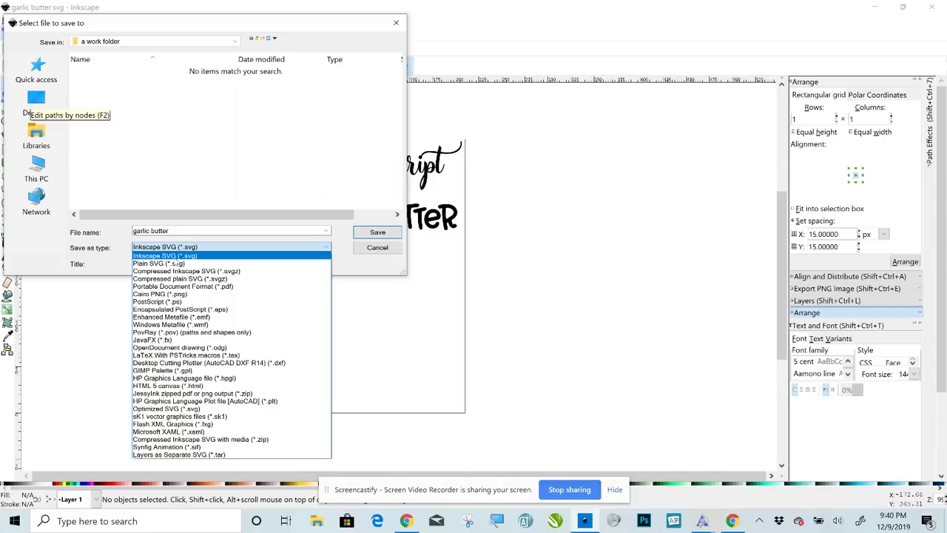
{"action": "left_click", "coordinate": [178, 263]}
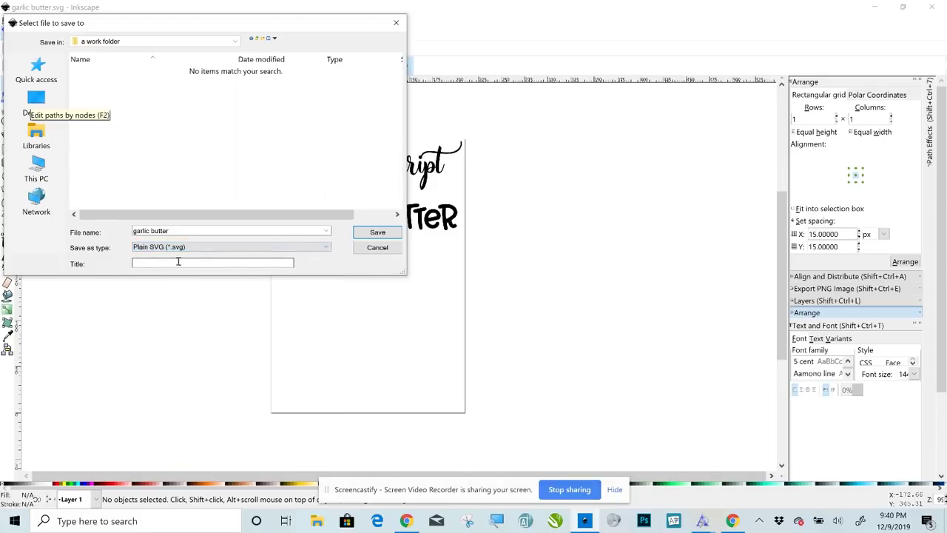
{"action": "left_click", "coordinate": [392, 237]}
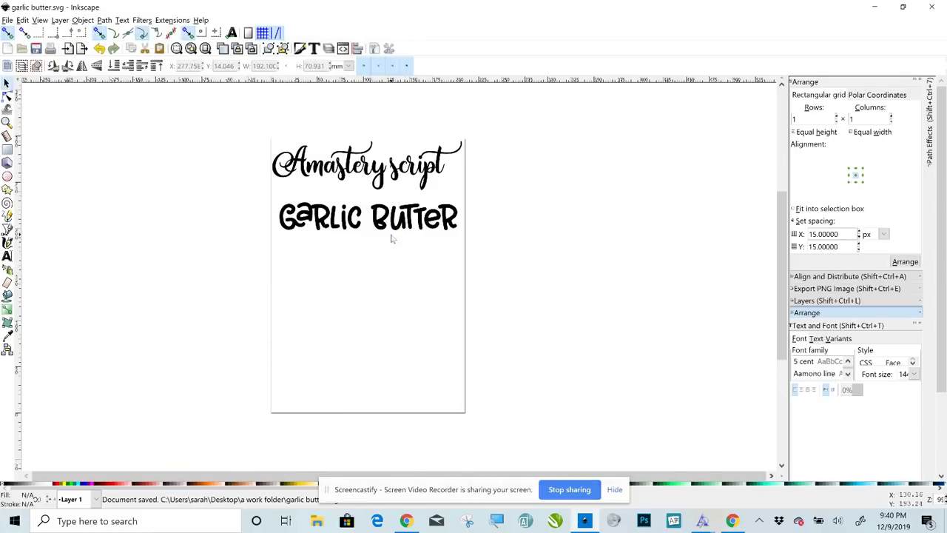
- Import the garlic butter SVG into Design Space past the unsupported-item warning and save it
{"action": "left_click", "coordinate": [407, 521]}
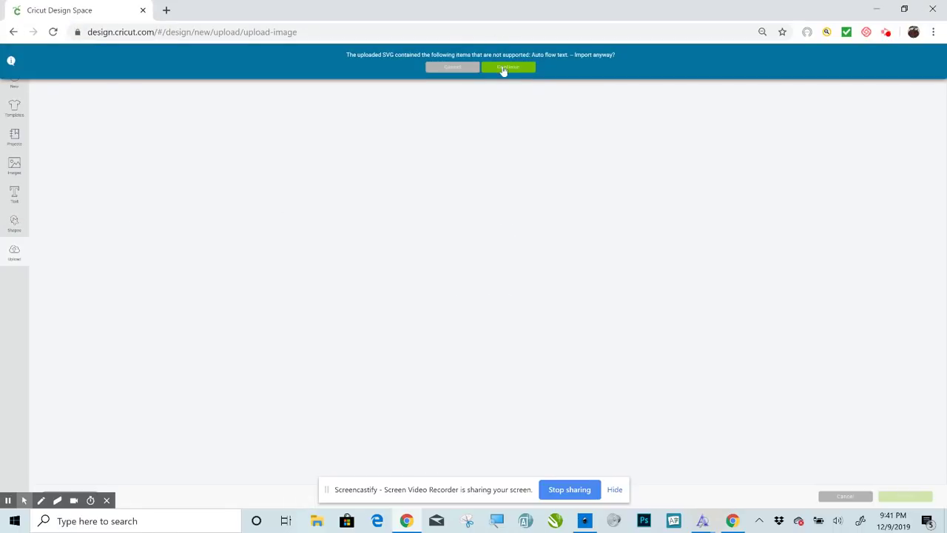
{"action": "left_click", "coordinate": [504, 69]}
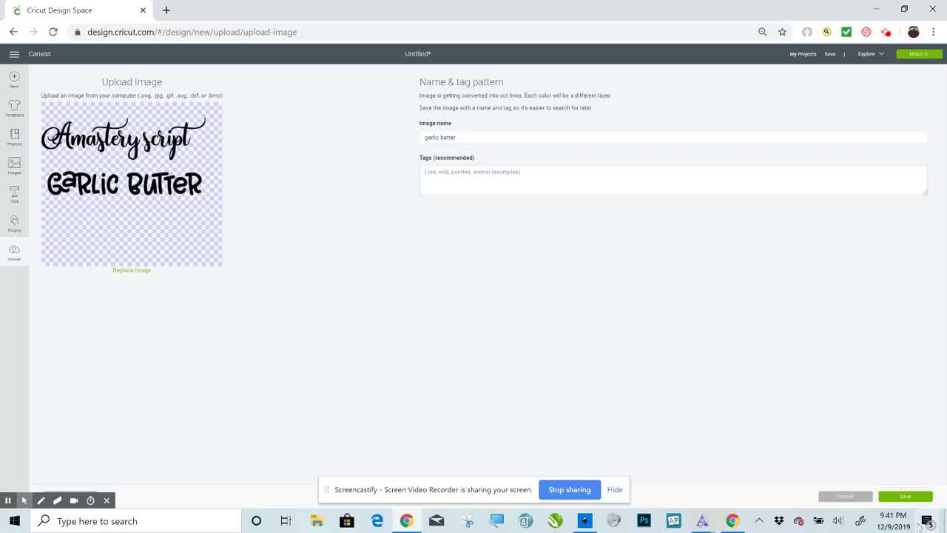
{"action": "left_click", "coordinate": [907, 497]}
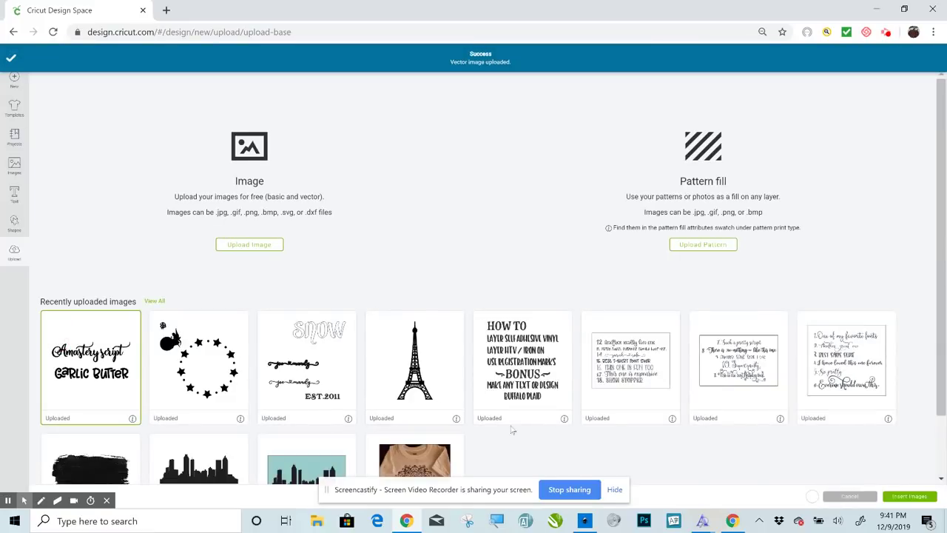
- Insert the uploaded lettering image and shift the Right Way sample texts up beside Wrong Way
{"action": "left_click", "coordinate": [915, 498]}
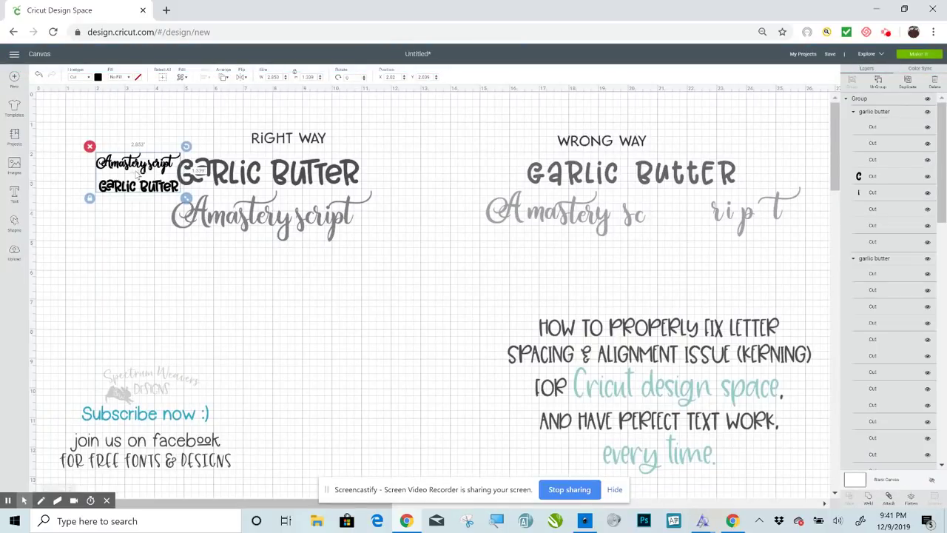
{"action": "left_click_drag", "start_coordinate": [126, 166], "coordinate": [267, 316]}
{"action": "left_click_drag", "start_coordinate": [279, 119], "coordinate": [289, 275]}
{"action": "left_click_drag", "start_coordinate": [228, 222], "coordinate": [376, 201]}
- Enlarge the black lettering group, nudge it up-left, and ungroup it into separate lines
{"action": "left_click", "coordinate": [252, 303]}
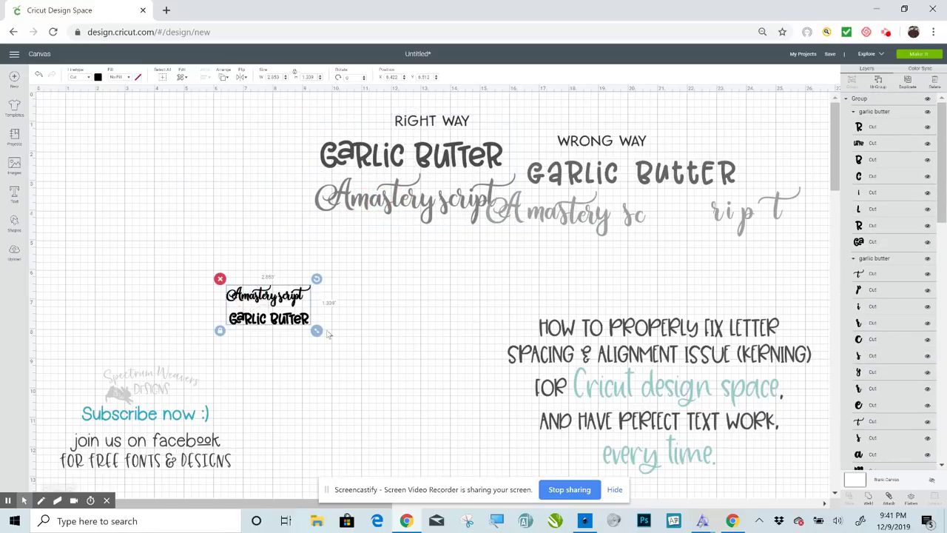
{"action": "left_click_drag", "start_coordinate": [316, 333], "coordinate": [474, 411]}
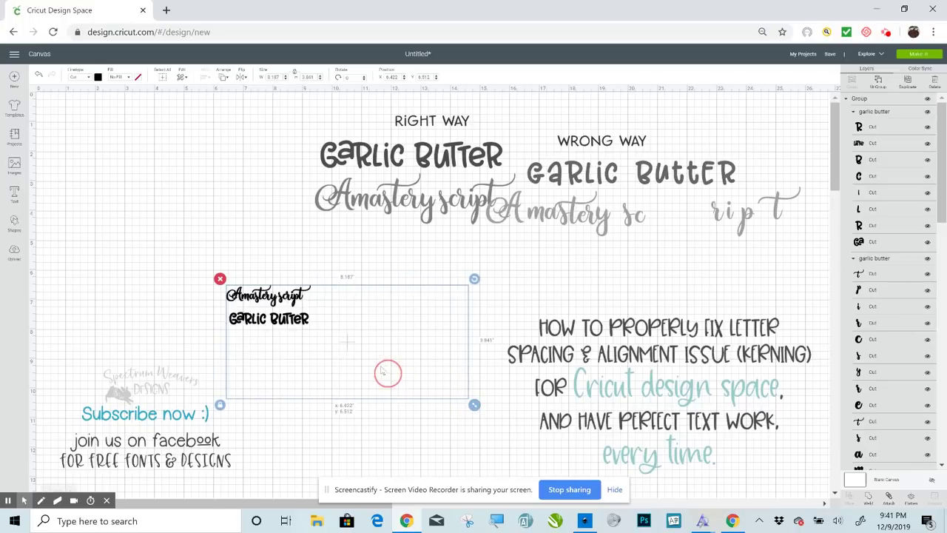
{"action": "left_click_drag", "start_coordinate": [387, 372], "coordinate": [349, 337]}
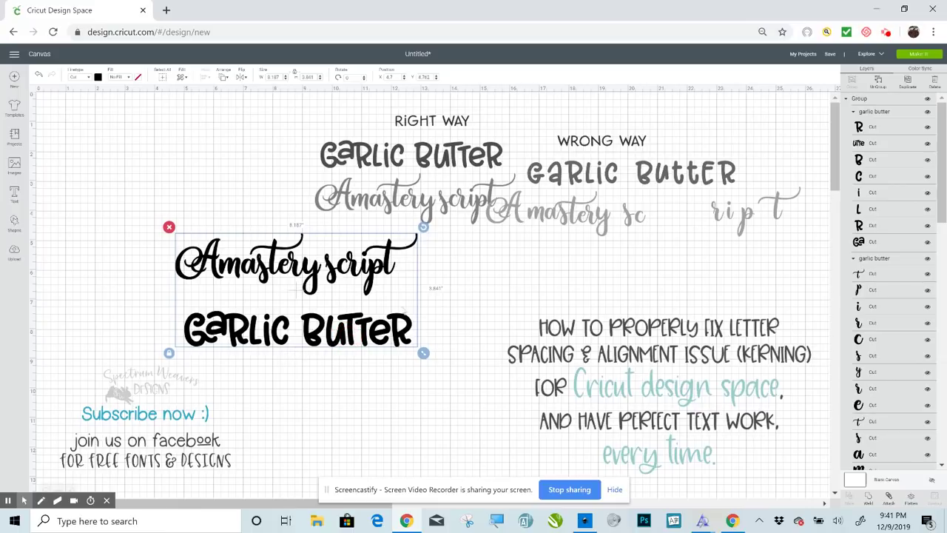
{"action": "left_click", "coordinate": [878, 81]}
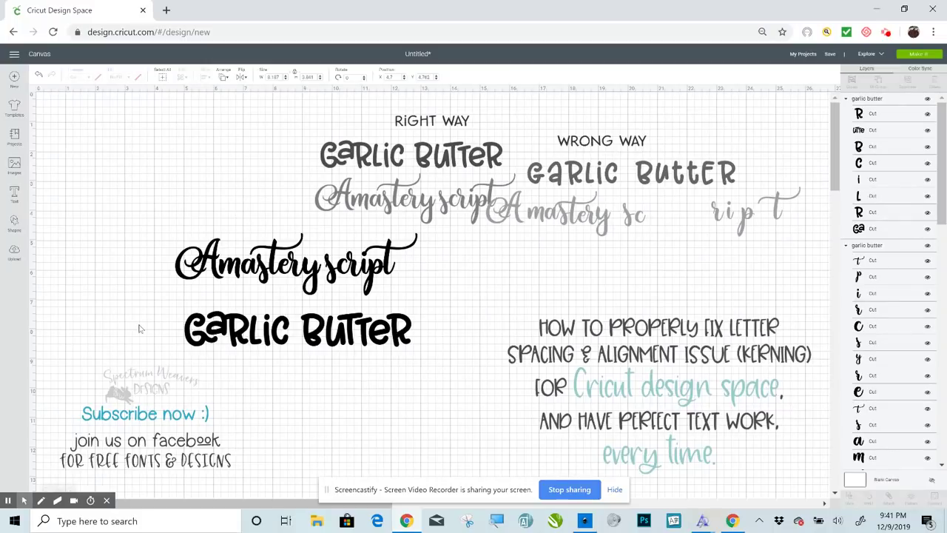
- Weld the Garlic Butter letters and the Amastery script letters each into a single shape
{"action": "left_click_drag", "start_coordinate": [139, 326], "coordinate": [437, 344]}
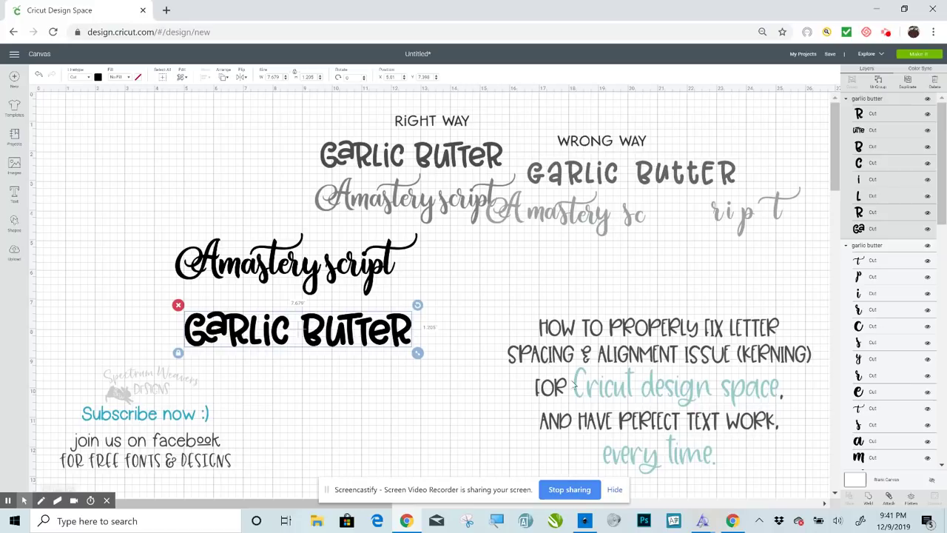
{"action": "left_click", "coordinate": [870, 501]}
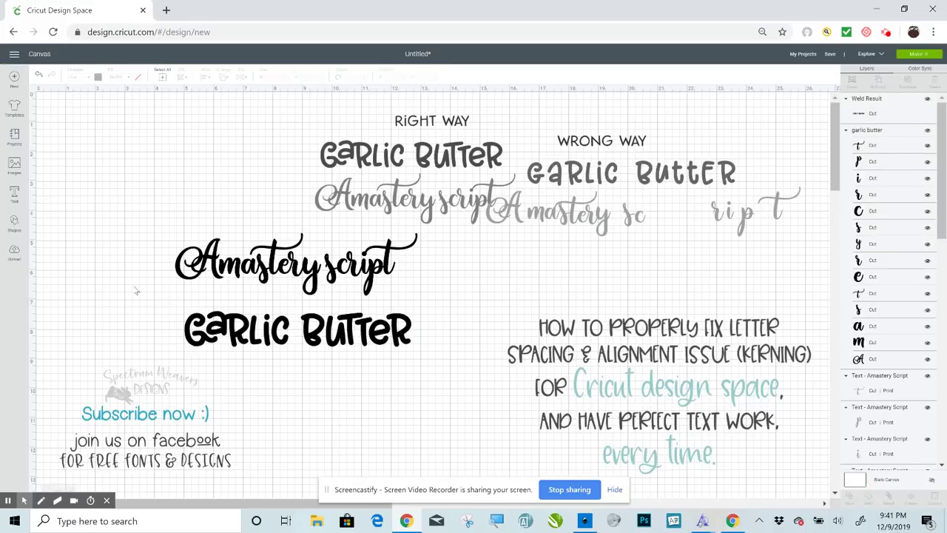
{"action": "left_click_drag", "start_coordinate": [133, 256], "coordinate": [408, 272]}
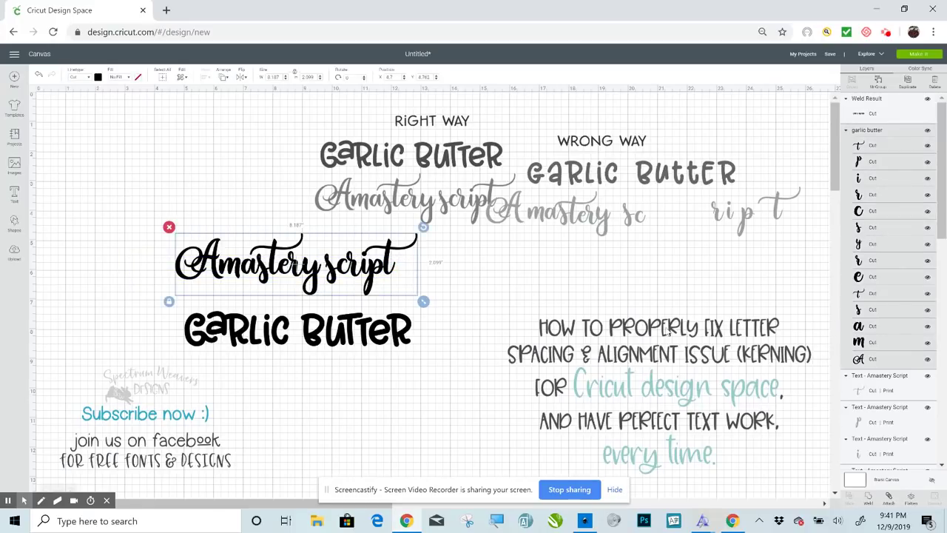
{"action": "left_click", "coordinate": [866, 496]}
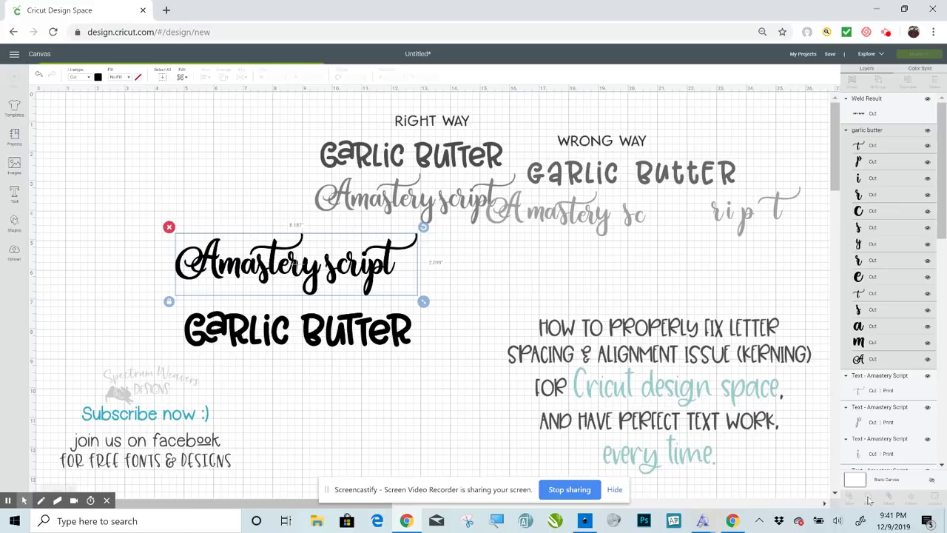
- Stack Amastery script at the canvas top-left with Garlic Butter just below it
{"action": "left_click_drag", "start_coordinate": [313, 274], "coordinate": [190, 165]}
{"action": "left_click", "coordinate": [277, 335]}
{"action": "left_click_drag", "start_coordinate": [278, 335], "coordinate": [161, 236]}
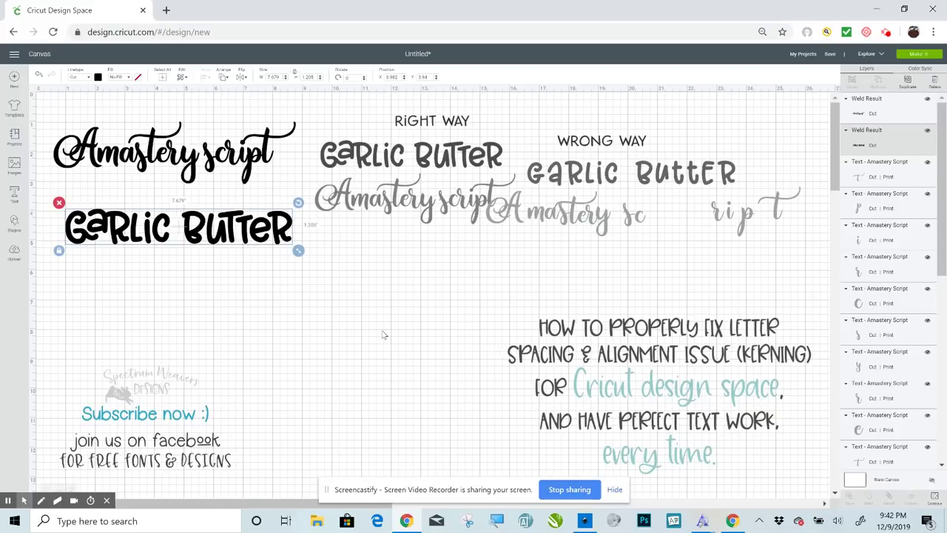
{"action": "left_click", "coordinate": [252, 355]}
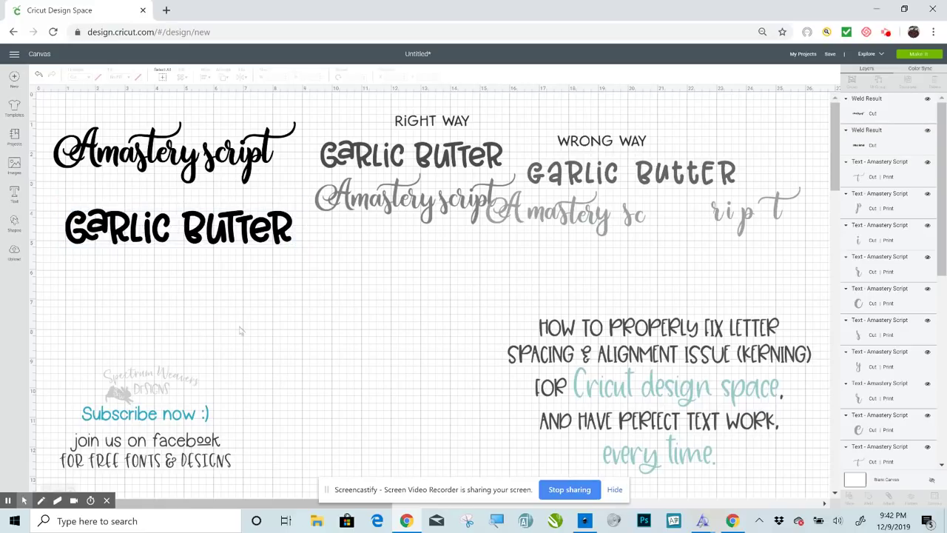